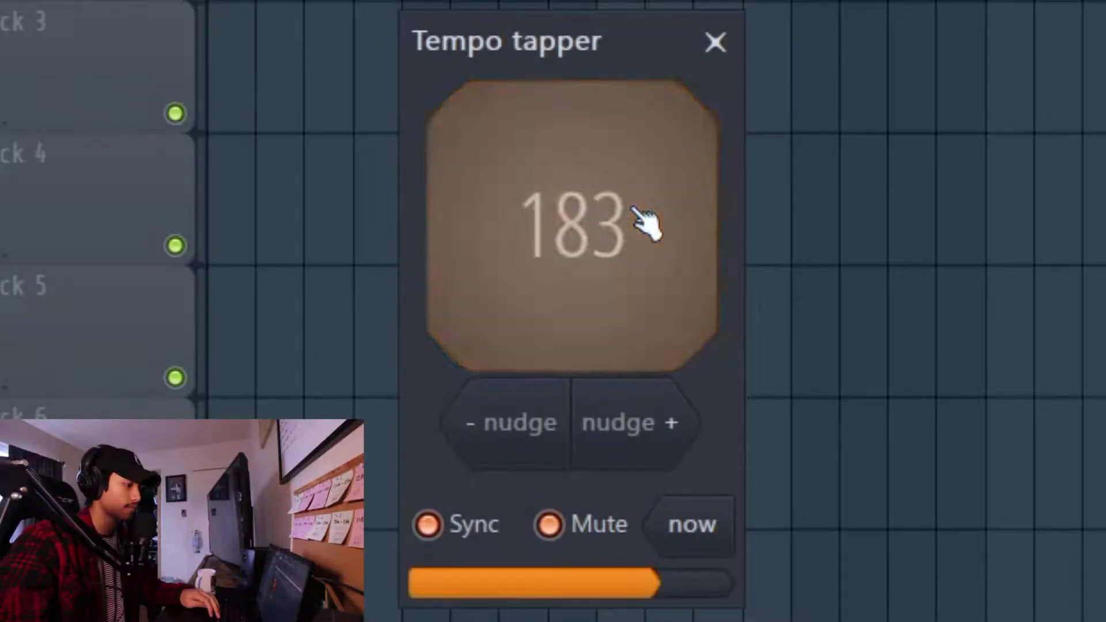
Tap along with the sample in the Tempo tapper to set the project tempo to 182 BPM, and close the tapper
left_click(649, 199)
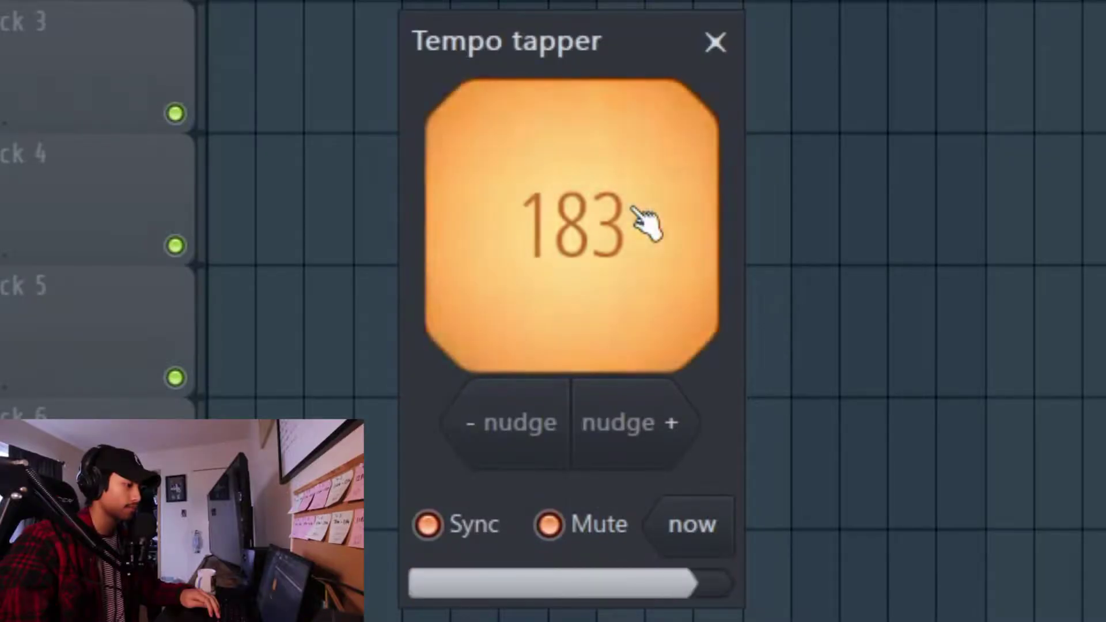
left_click(649, 199)
left_click(715, 41)
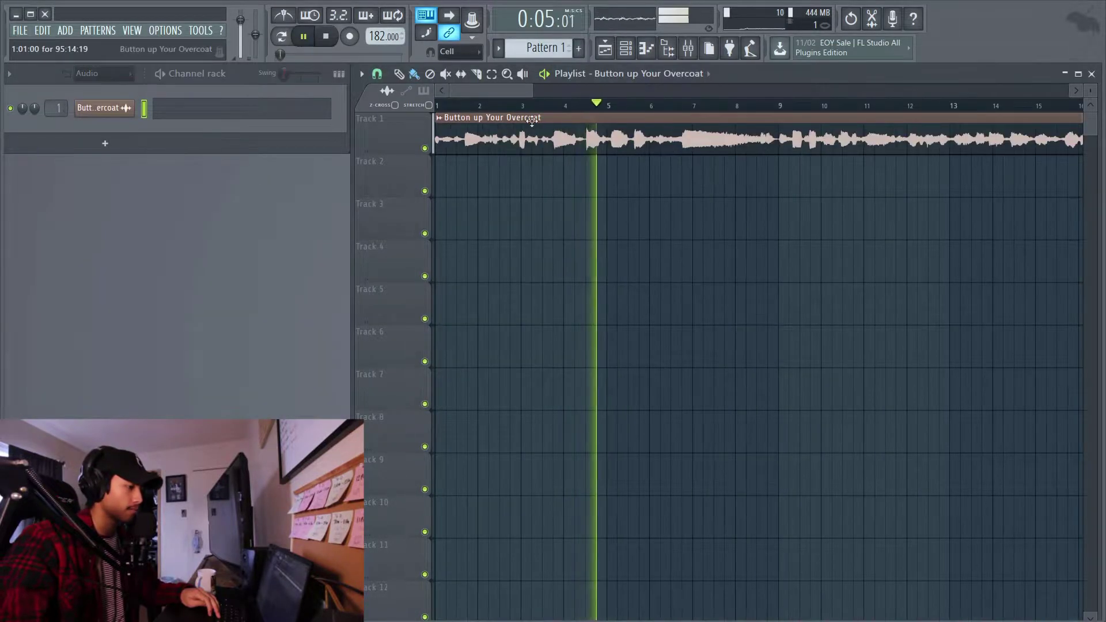
Stop playback and slice the Button up Your Overcoat clip on track 1 at bar 9
left_click(377, 74)
left_click(385, 121)
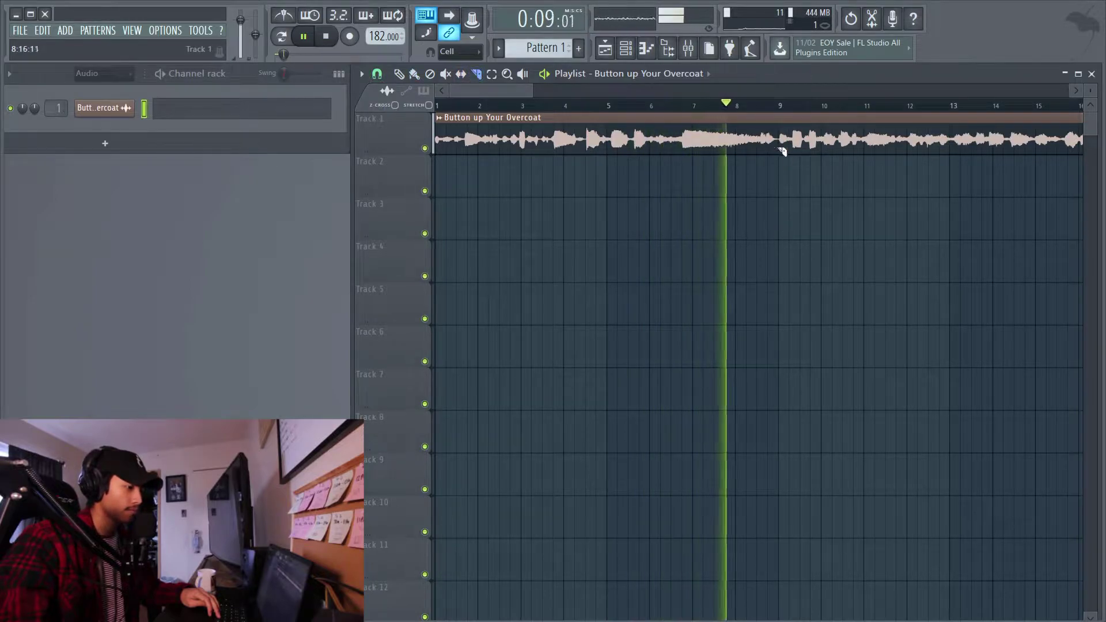
key("space")
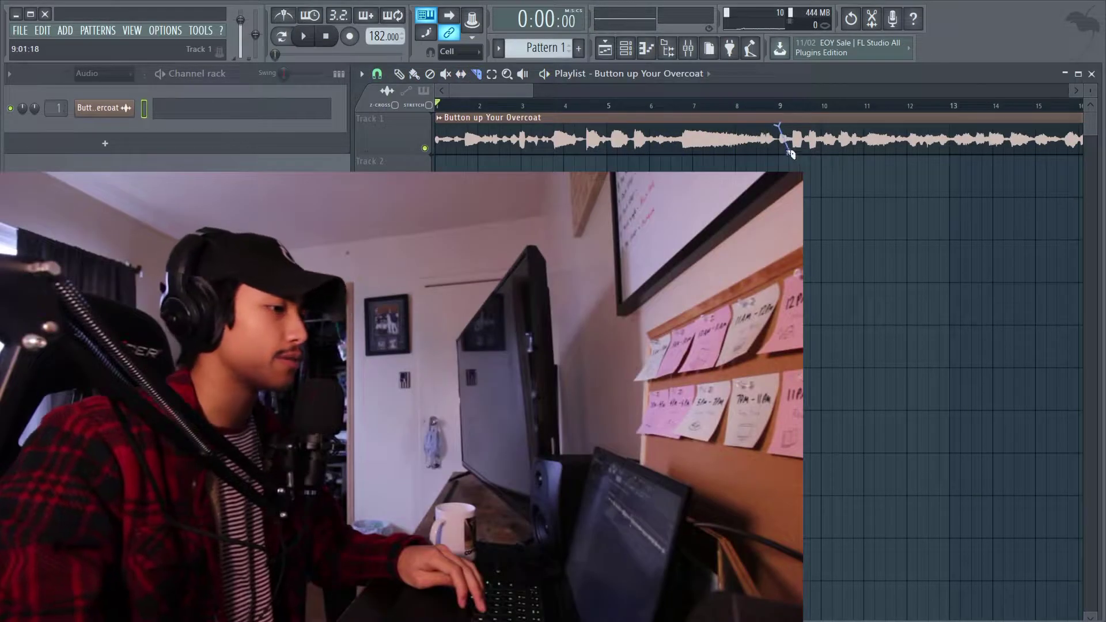
left_click_drag(788, 158, 787, 161)
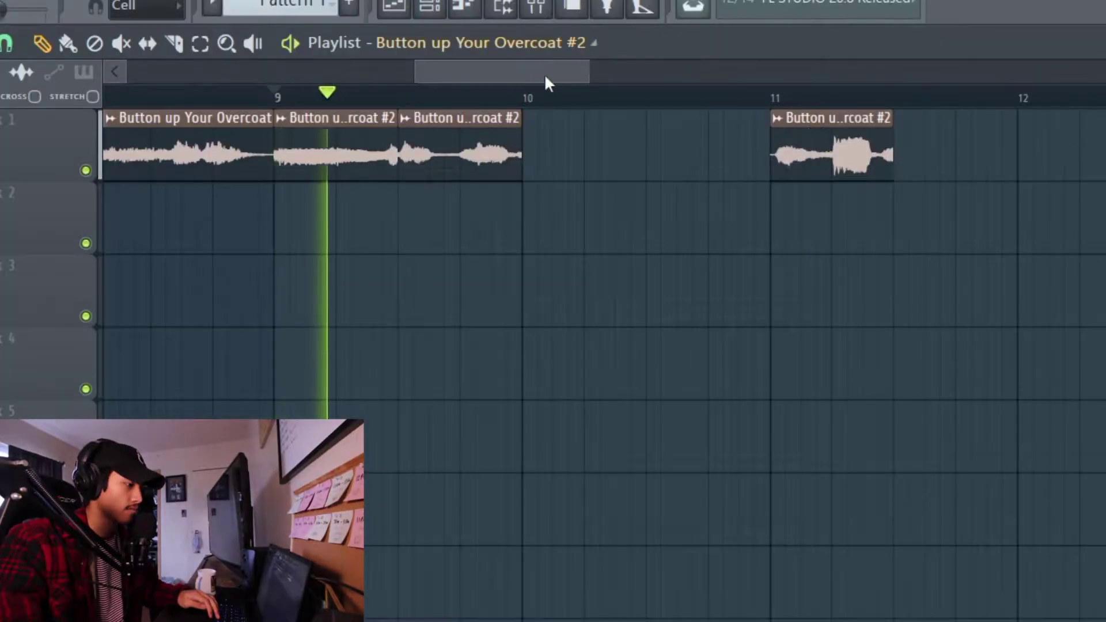
Place repeated copies of the short Button up Your Overcoat #2 slice back to back on track 1 after bar 11
left_click_drag(588, 74, 636, 73)
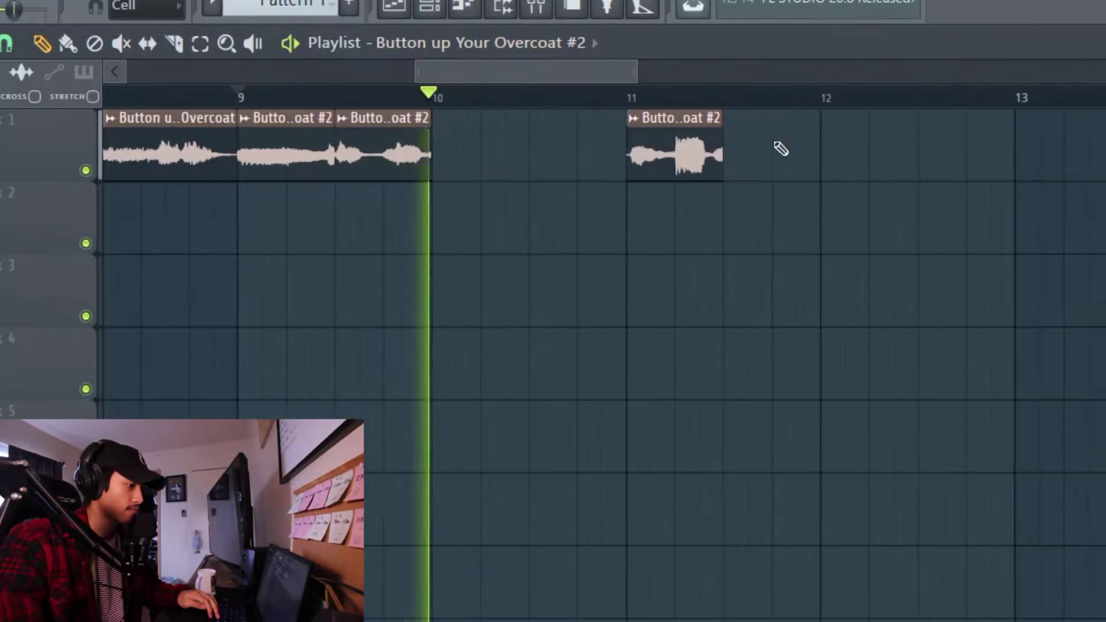
left_click(727, 153)
left_click(827, 151)
left_click_drag(933, 296, 902, 142)
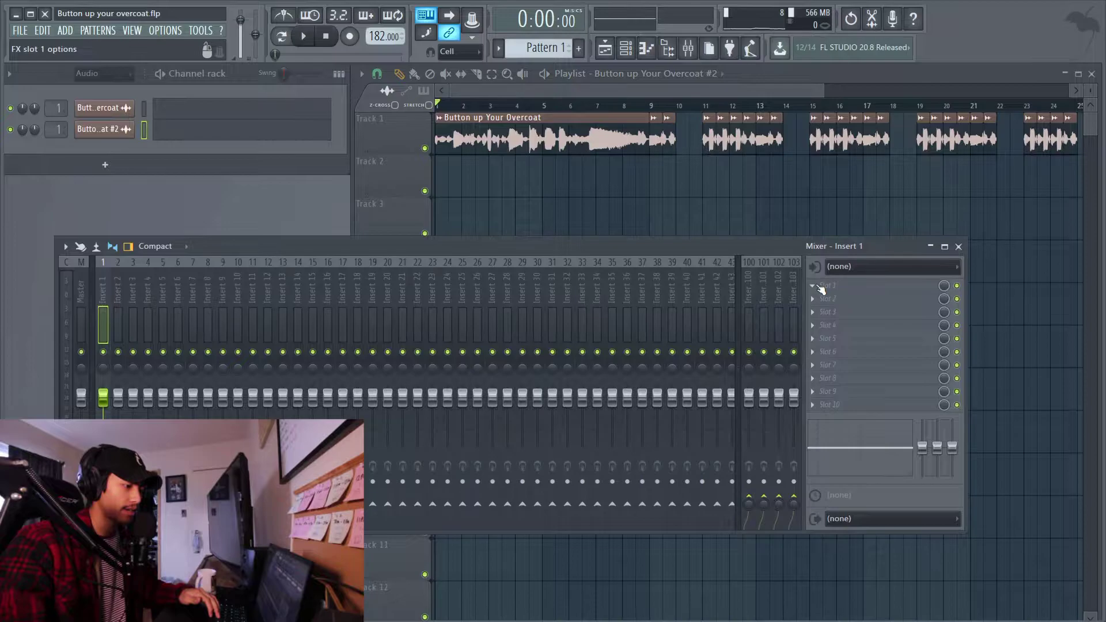
Load Dimension Expander in the first effect slot of mixer insert 1 and close its window
left_click(821, 288)
left_click(899, 145)
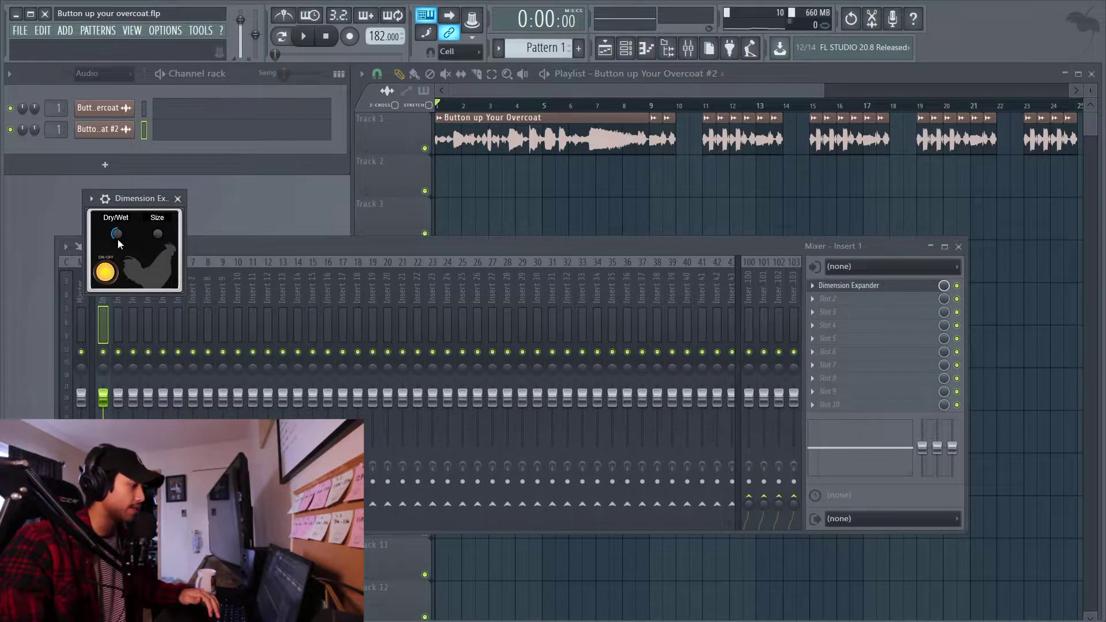
left_click(180, 200)
left_click(924, 290)
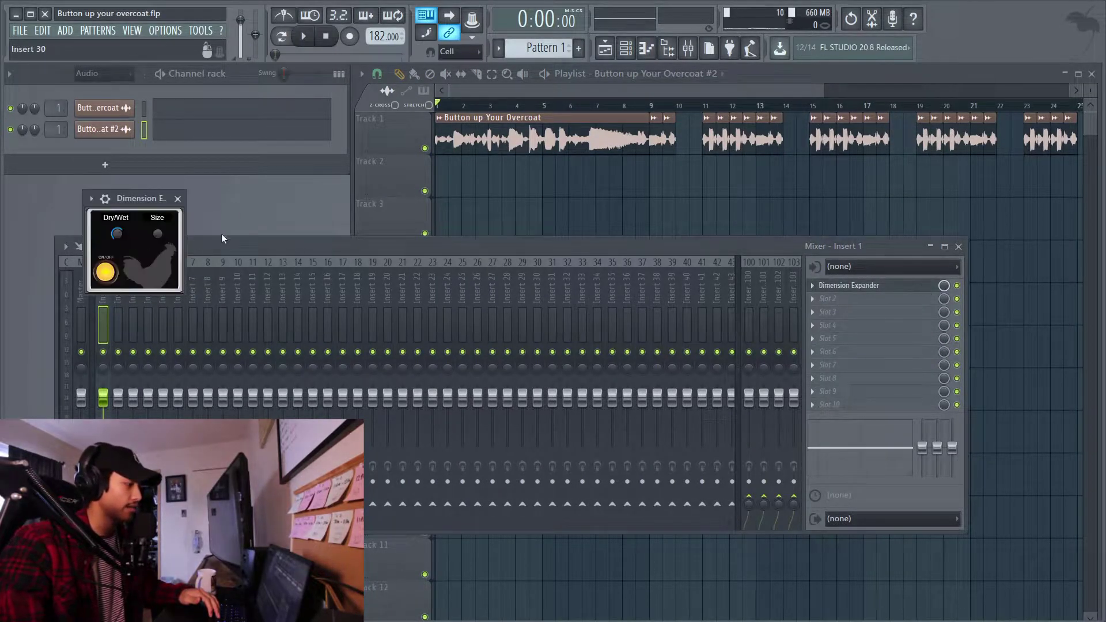
left_click(180, 199)
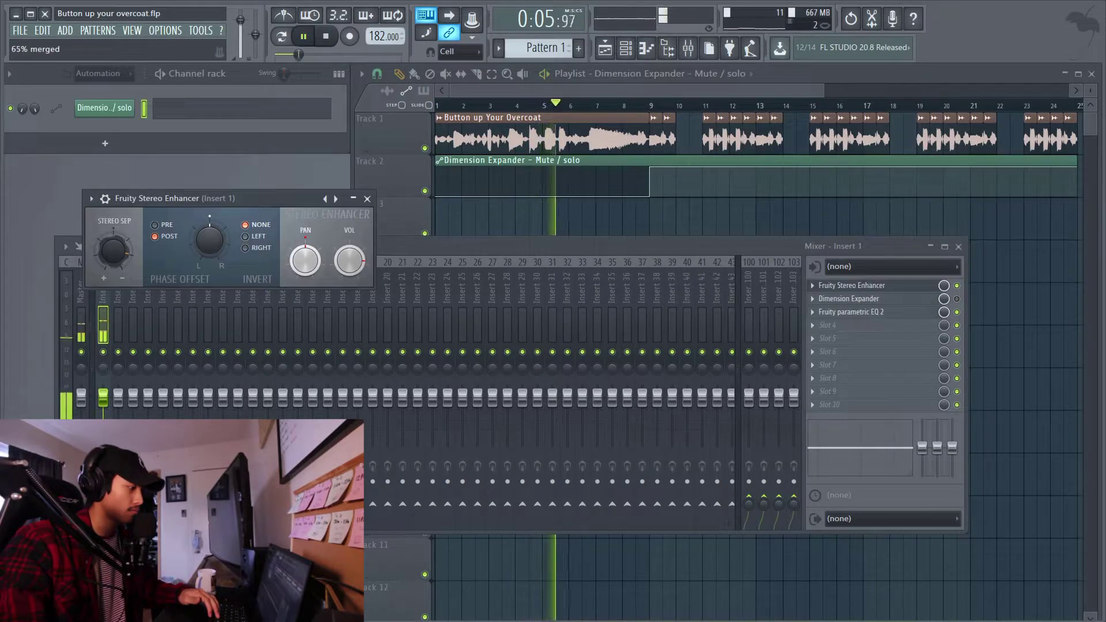
Close the Fruity Stereo Enhancer and the mixer, and stop playback of the arrangement
left_click(368, 200)
left_click(927, 302)
left_click(959, 247)
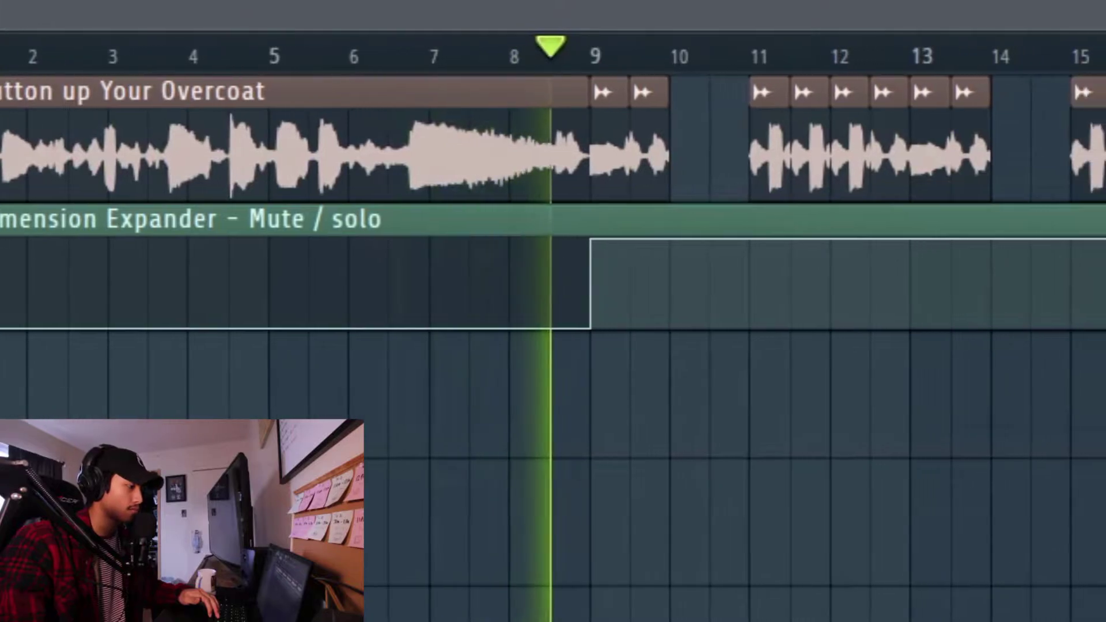
key("space")
Add the Isaac Hayes - Breakthrough drum break from the Drum Loops folder to track 3, align it to bar 1 and play it
scroll(96, 340, "up", 10)
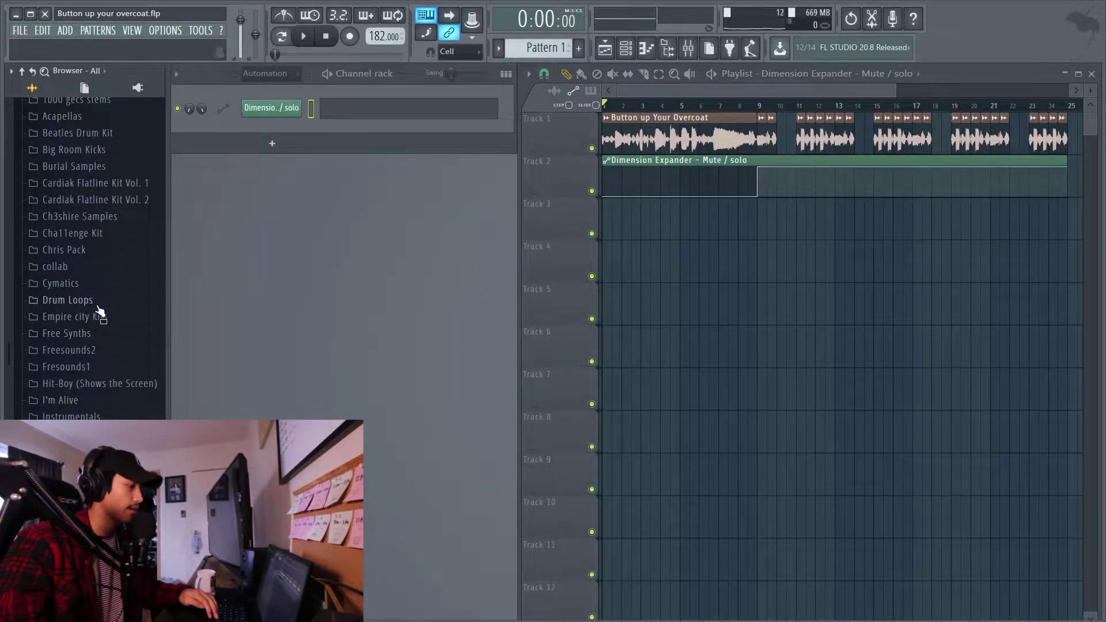
left_click(98, 306)
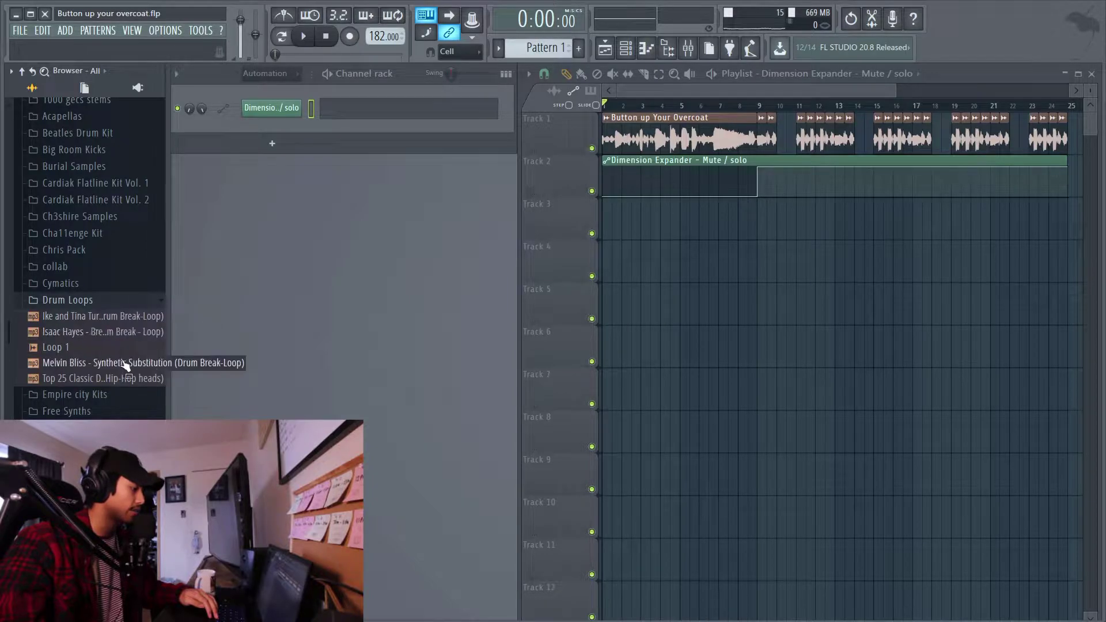
left_click_drag(126, 364, 749, 219)
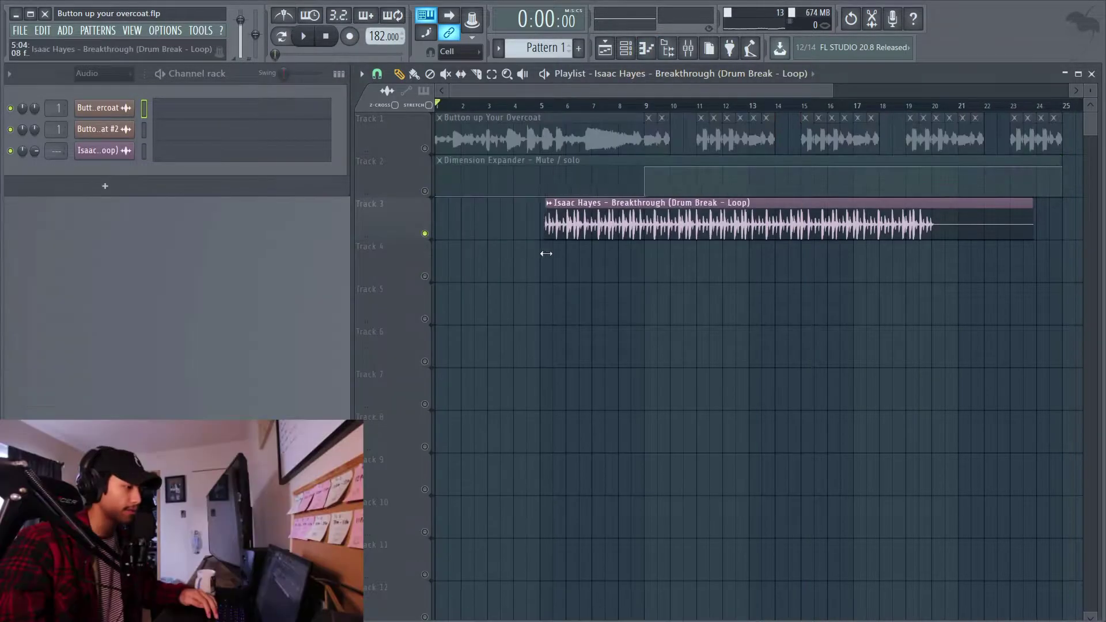
left_click_drag(542, 253, 436, 253)
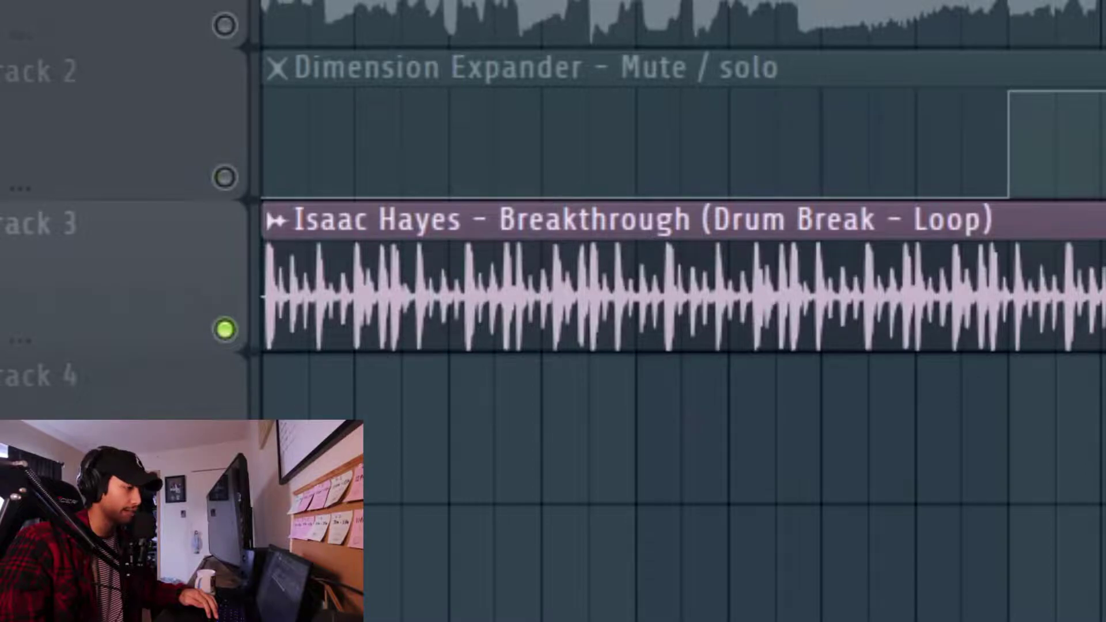
key("space")
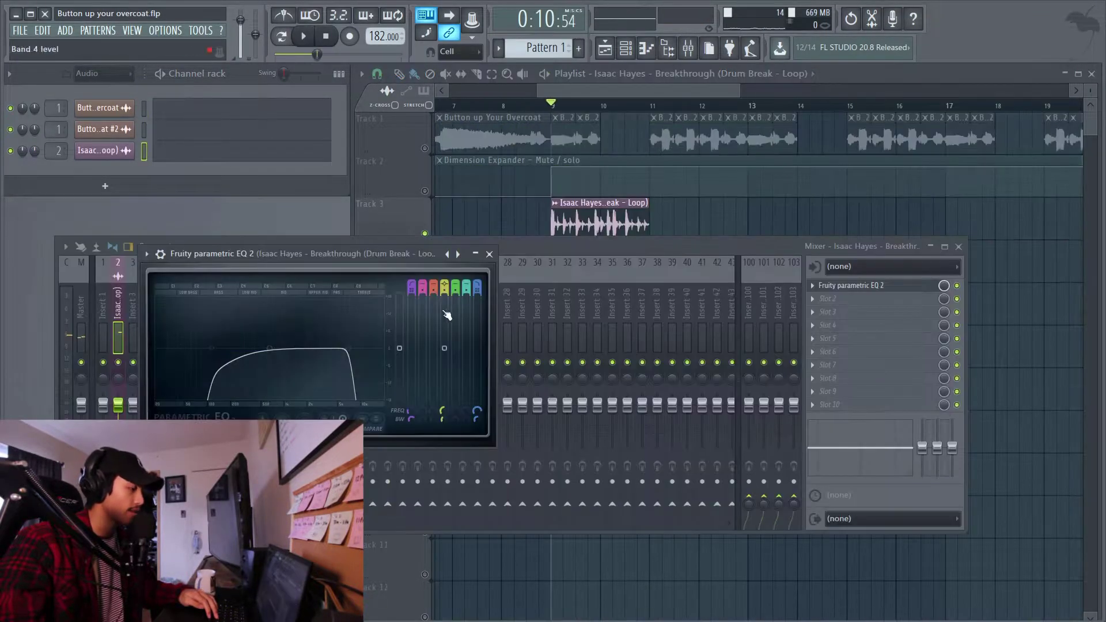
Adjust the drum break's Fruity parametric EQ 2, add Gross Beat in slot 5 with a custom time envelope, and close the mixer
left_click_drag(280, 350, 293, 337)
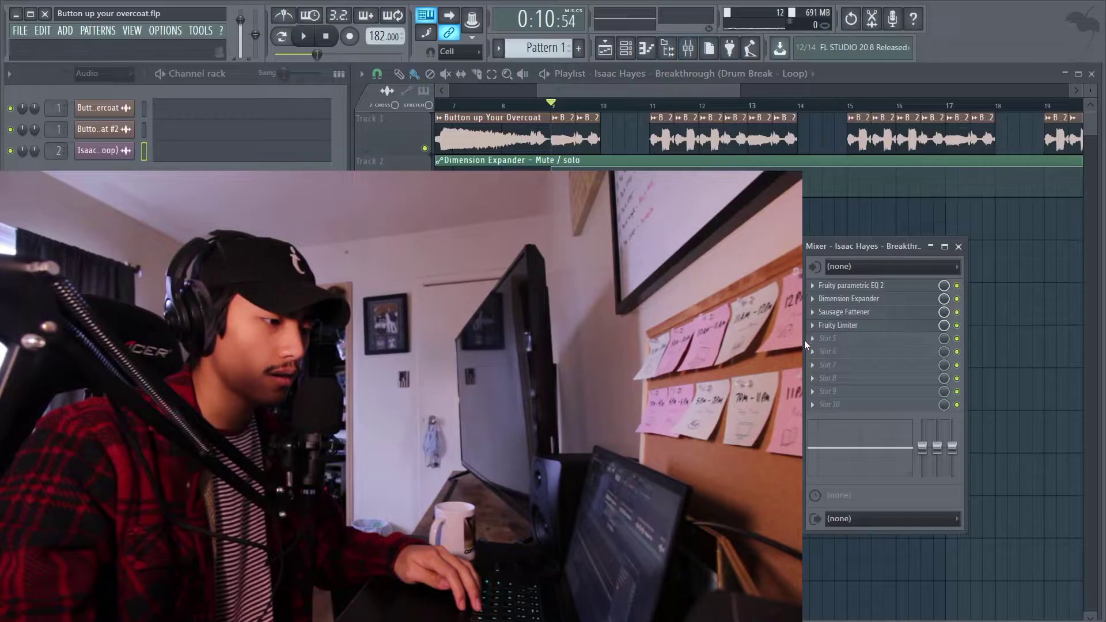
left_click(818, 312)
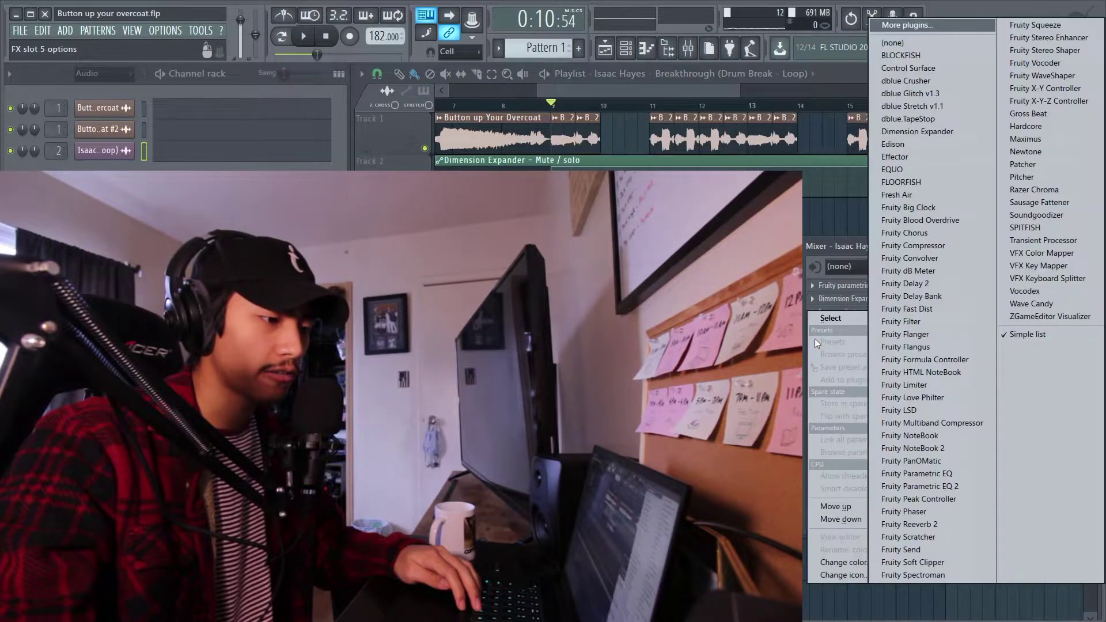
left_click(1029, 113)
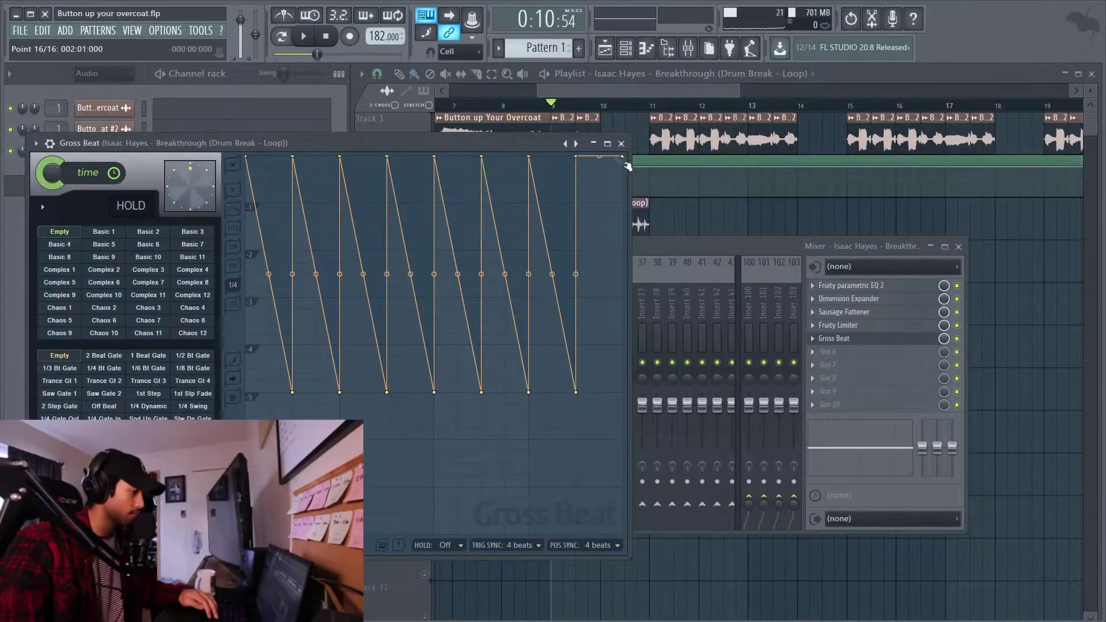
left_click_drag(626, 164, 678, 386)
left_click(959, 247)
Shift the drum break clip on track 3, slice it at bar 11, and move the cut-off piece in front of it near bar 9
key("space")
left_click_drag(741, 90, 629, 92)
key("space")
left_click_drag(622, 203, 760, 233)
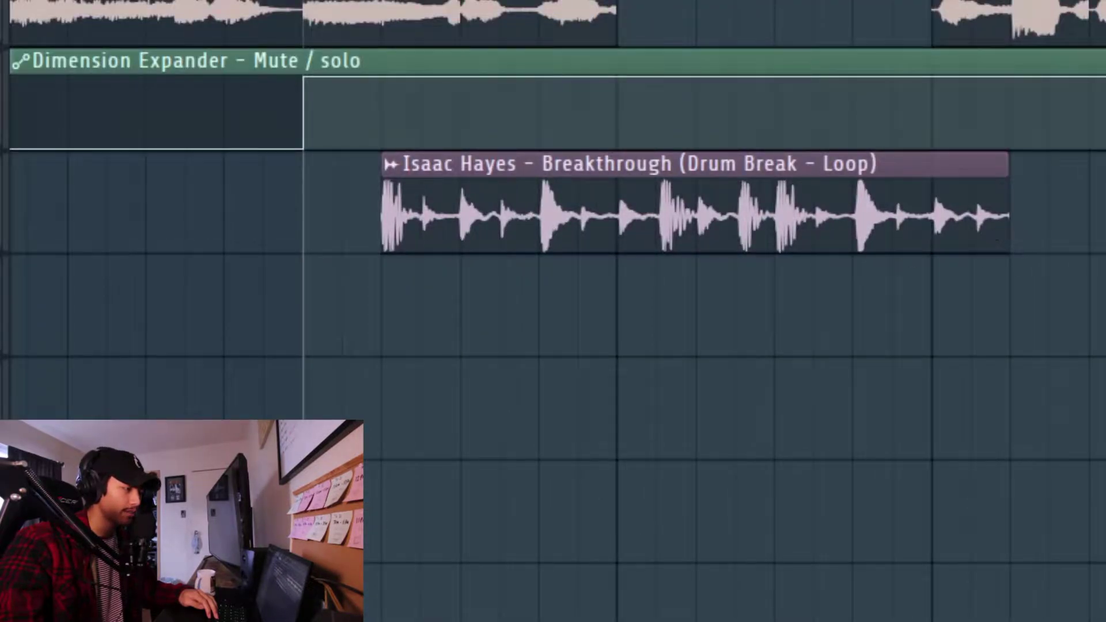
left_click_drag(932, 169, 933, 245)
key("p")
left_click_drag(961, 208, 927, 204)
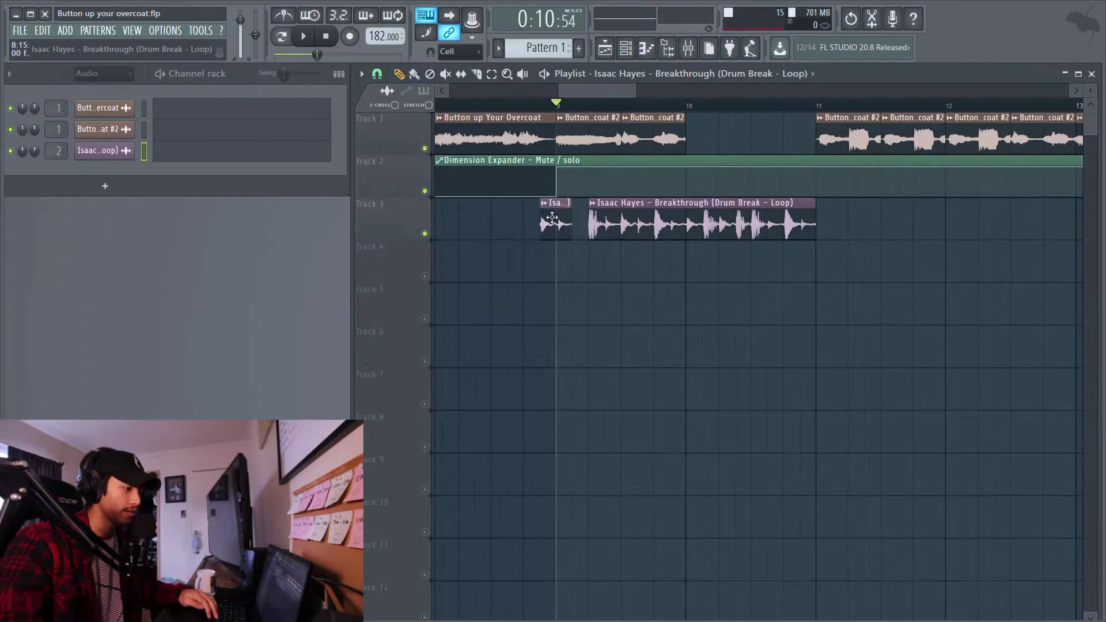
left_click_drag(638, 97, 664, 93)
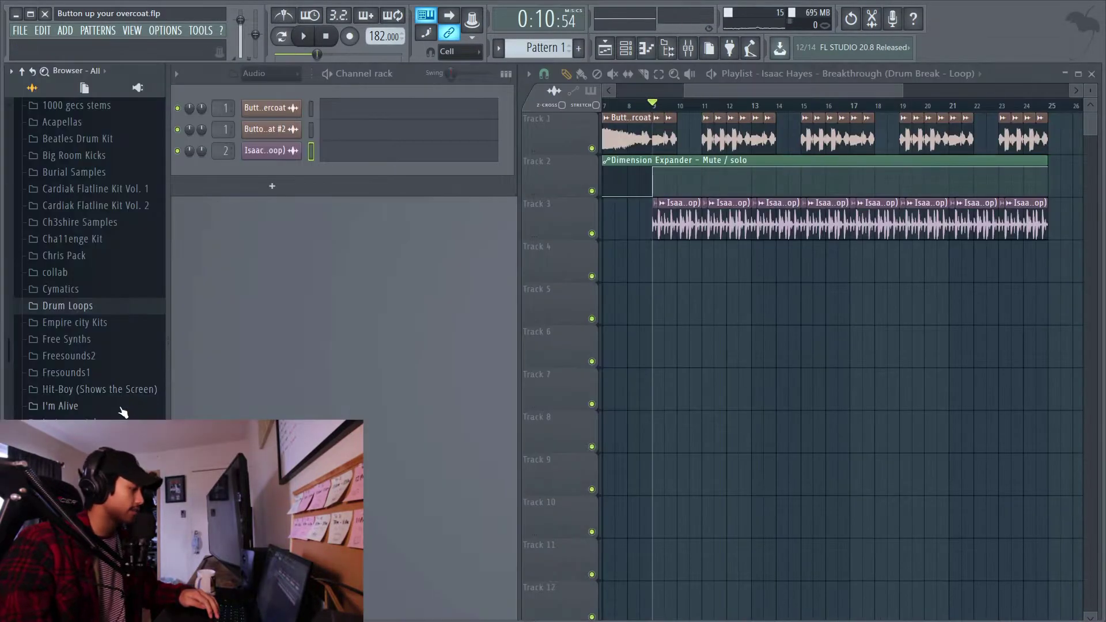
Close the Capital DK - Chocolate sampler settings and add more A4 notes to its piano roll after the opening A4 and E5 notes
scroll(90, 256, "down", 8)
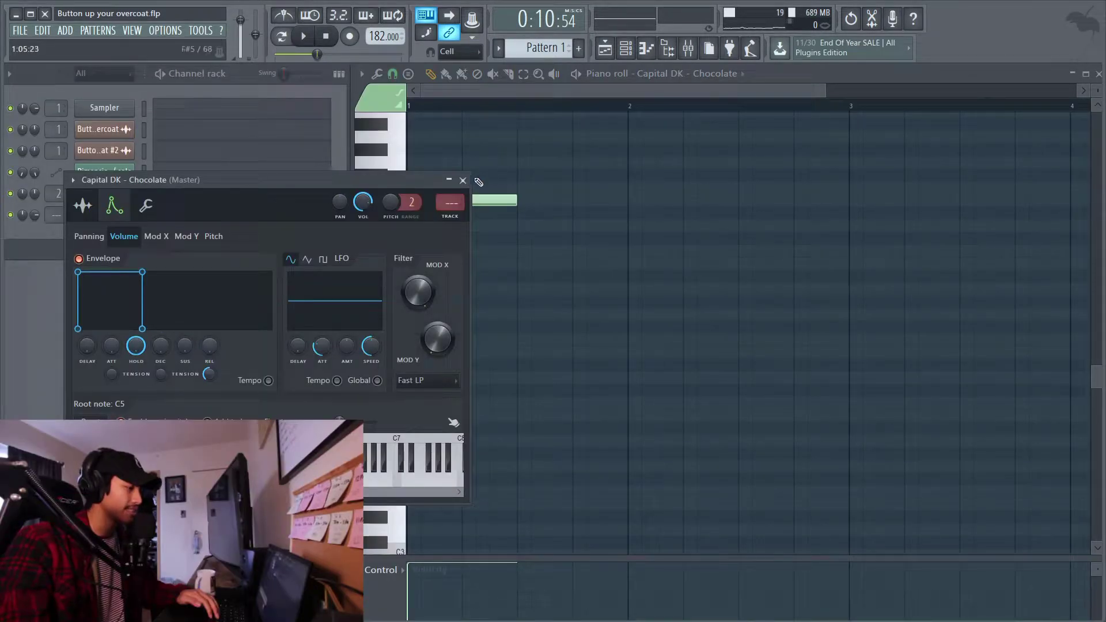
left_click(463, 181)
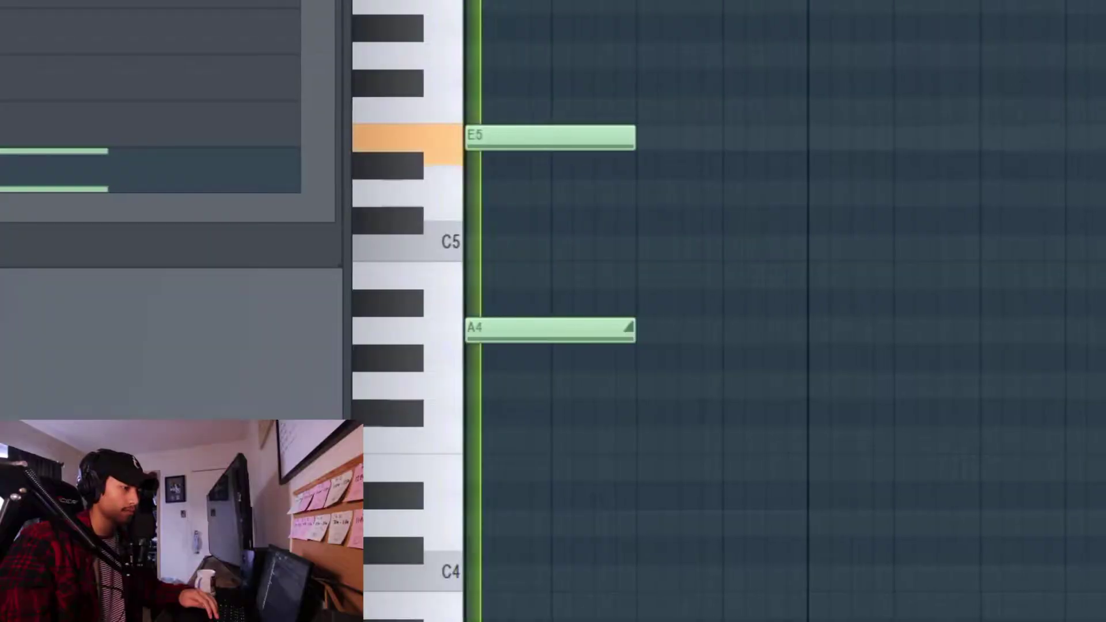
left_click(1065, 330)
left_click_drag(1031, 333, 807, 345)
left_click(865, 334)
left_click(1023, 330)
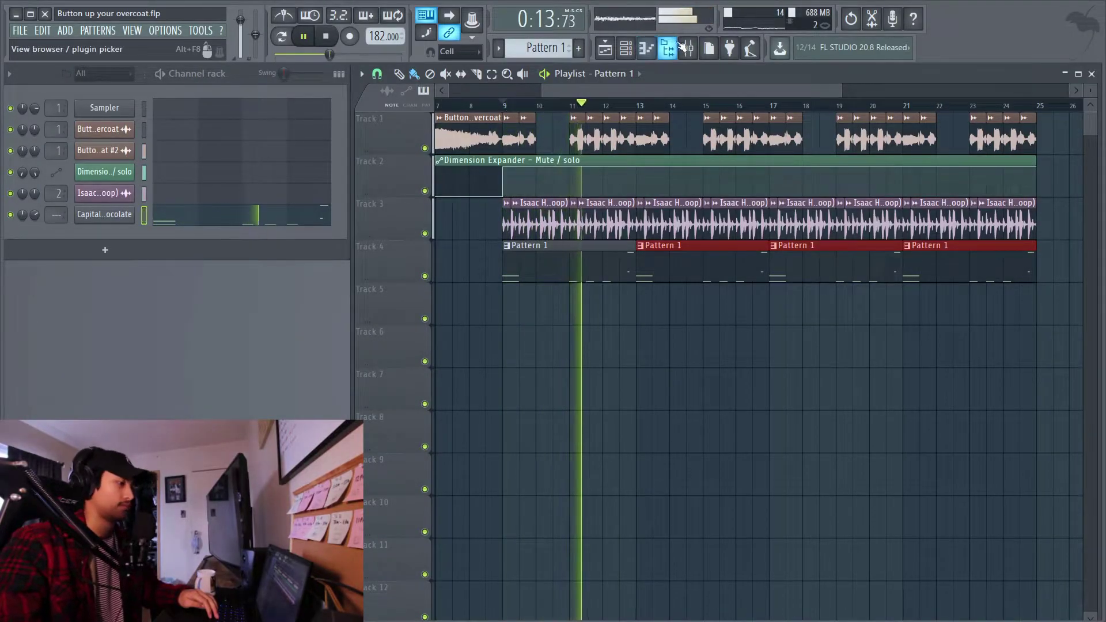
Build a four-bar kick pattern on C5 for the Capital DK 2 - Kick - Suffer sample in the piano roll
left_click(84, 219)
left_click(73, 180)
left_click(298, 224)
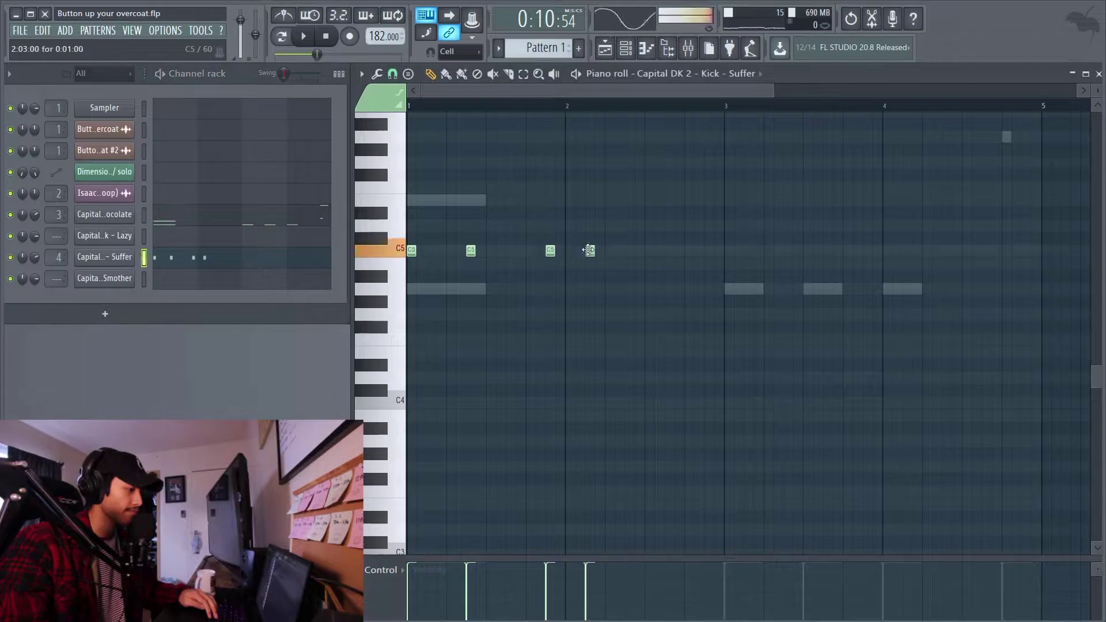
left_click(706, 253)
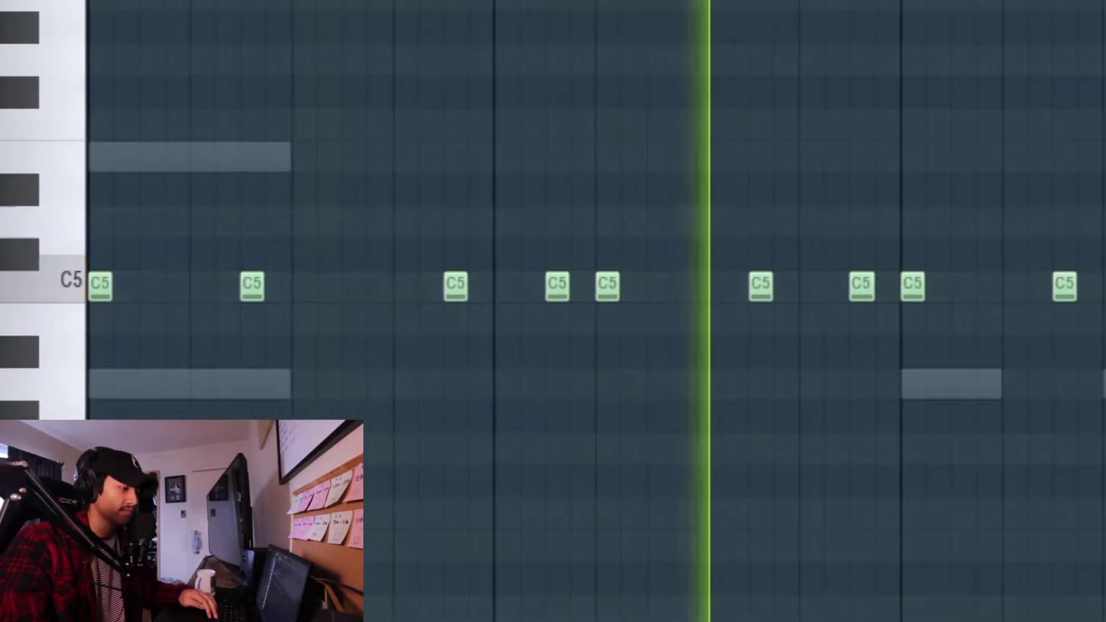
left_click(1019, 285)
left_click(1071, 285)
left_click(867, 285)
left_click(896, 295)
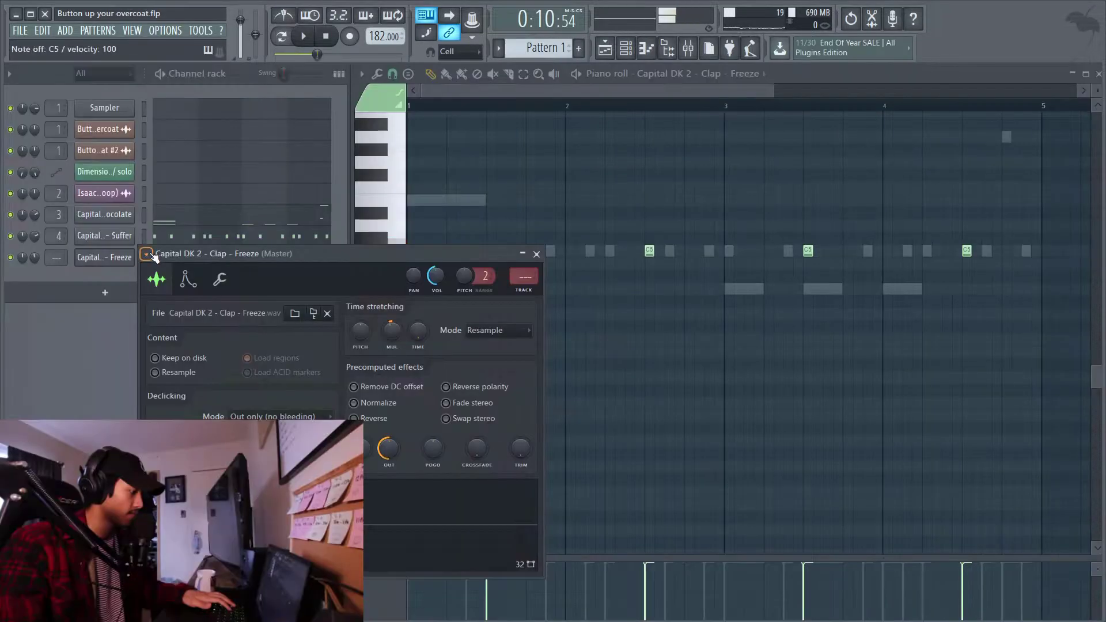
Shift all Capital DK 2 - Clap - Freeze notes slightly earlier off the grid, and boost the middle band of the clap's EQ
left_click(536, 254)
left_click(393, 74)
left_click(407, 152)
key("ctrl+a")
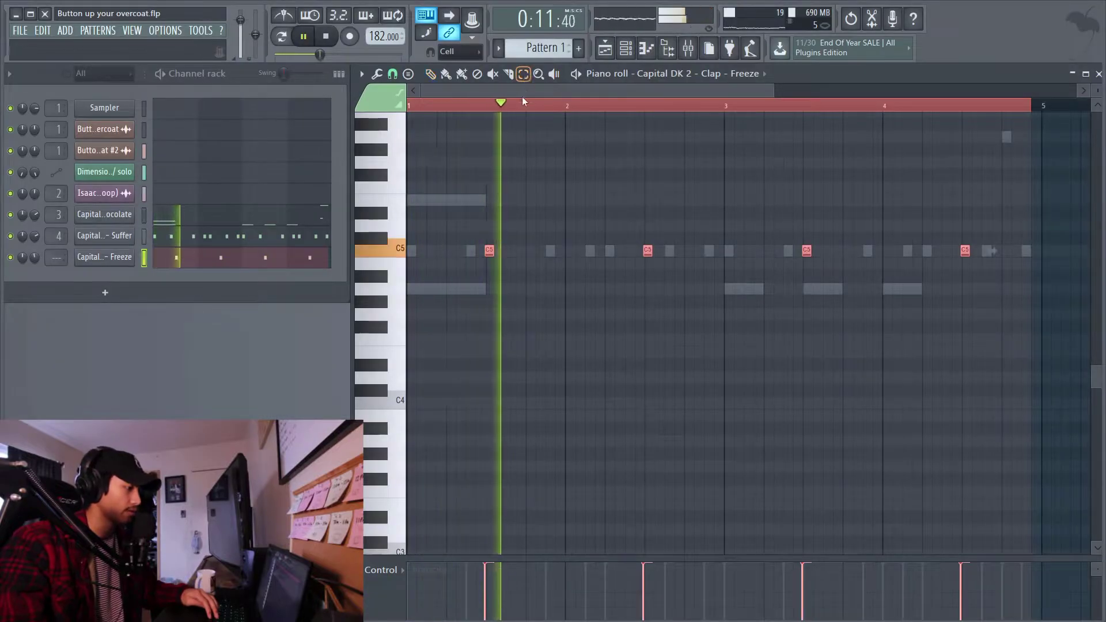
key("ctrl+d")
left_click(392, 74)
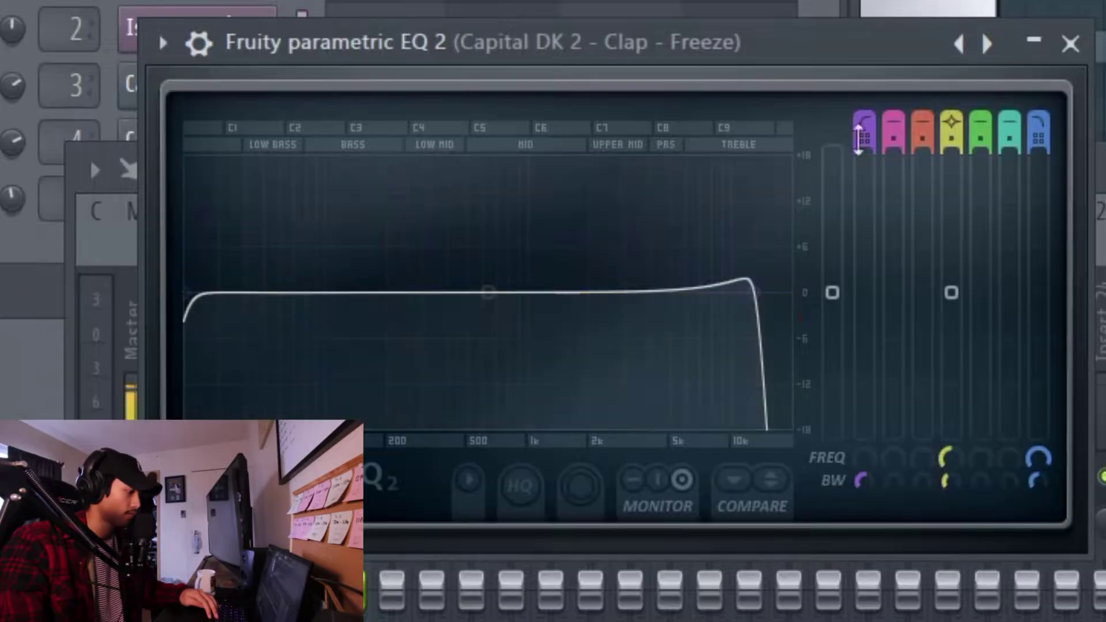
left_click_drag(490, 291, 613, 248)
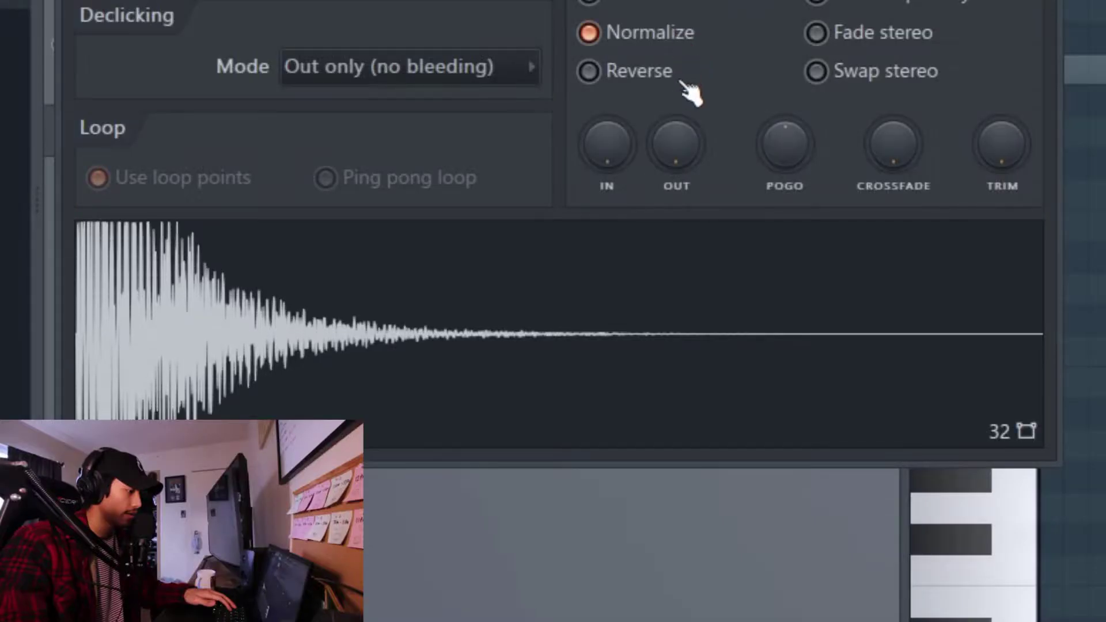
Adjust the fade-out length (OUT) of the Capital DK 3 - Snare - Break 2 sample
left_click_drag(676, 144, 675, 115)
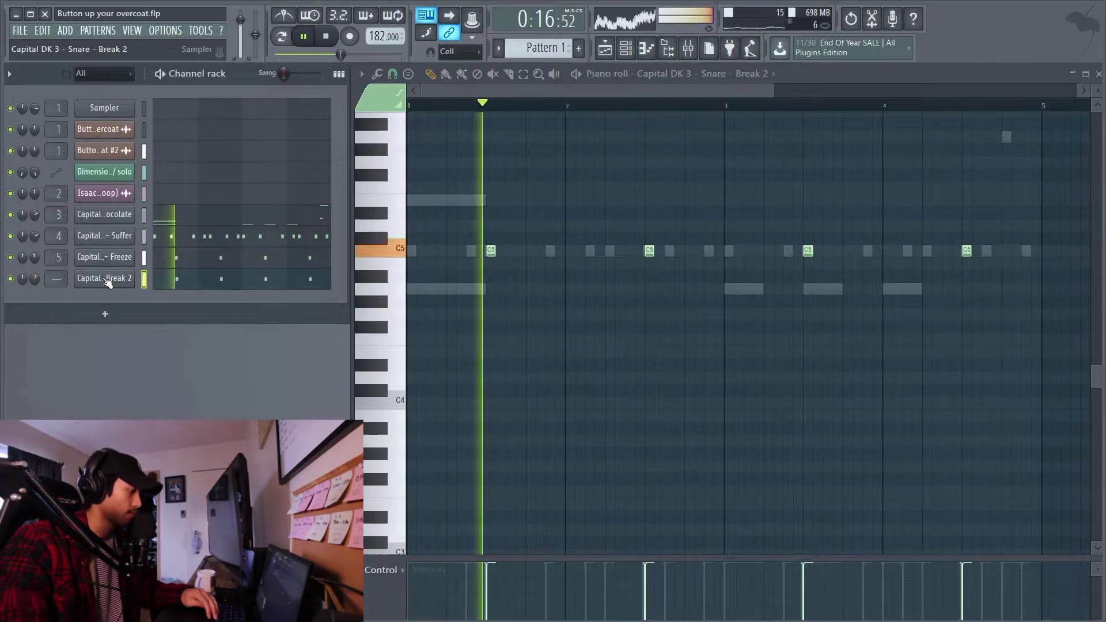
left_click(109, 279)
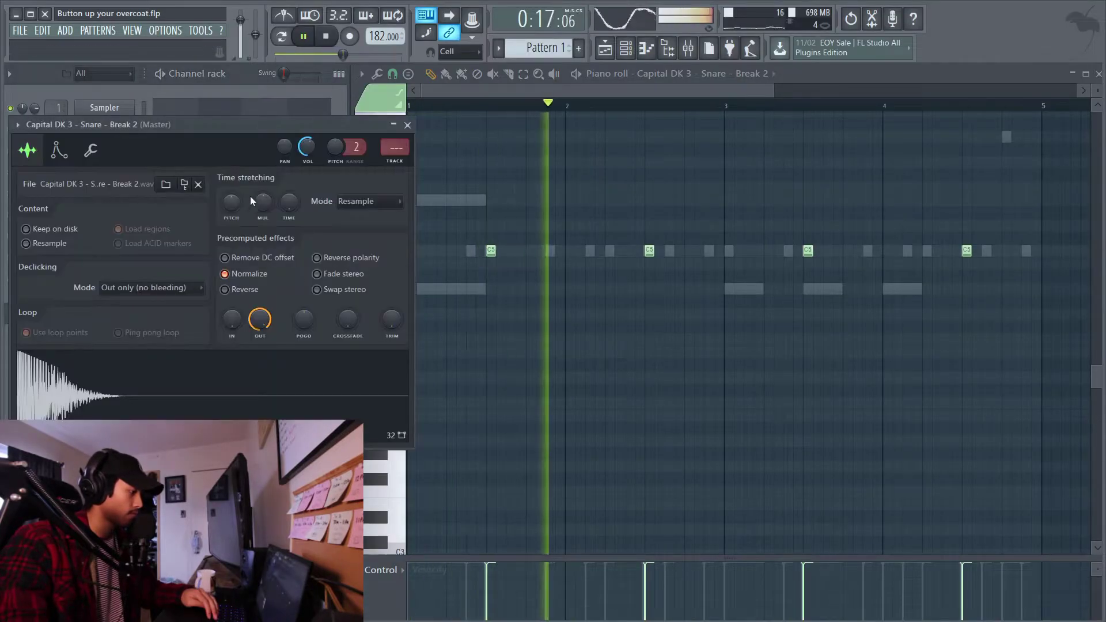
left_click_drag(265, 309, 265, 328)
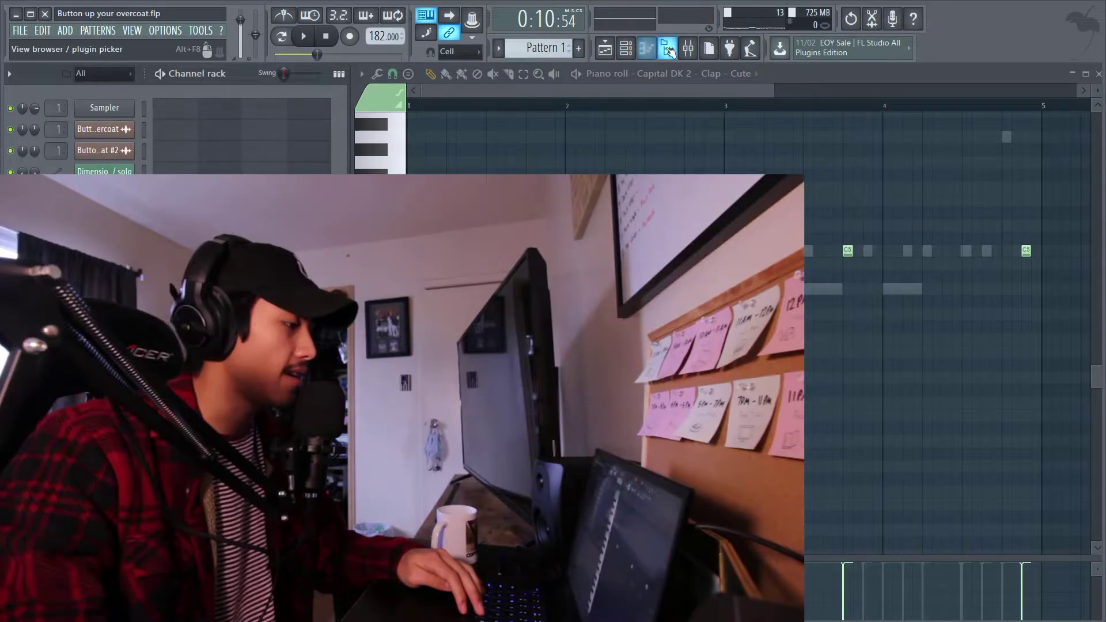
Load Capital DK 2 - Hat - Bright_2 and build a four-bar pattern of three C5 notes per half bar, duplicating bars 1–2 into bars 3–4
key("alt+F8")
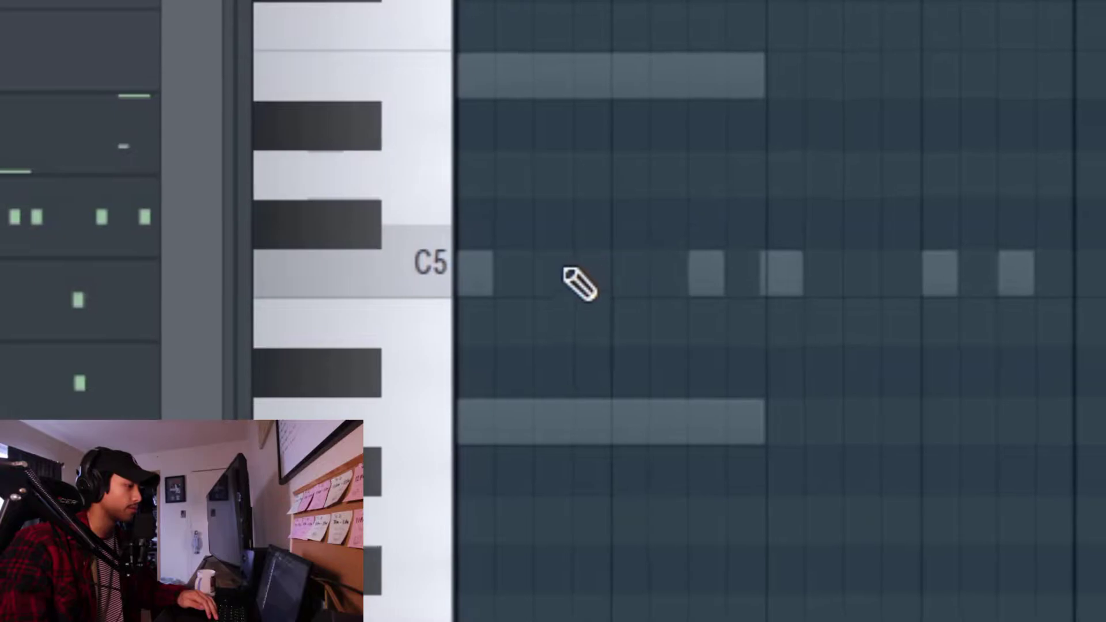
left_click(474, 273)
left_click(552, 272)
left_click(630, 273)
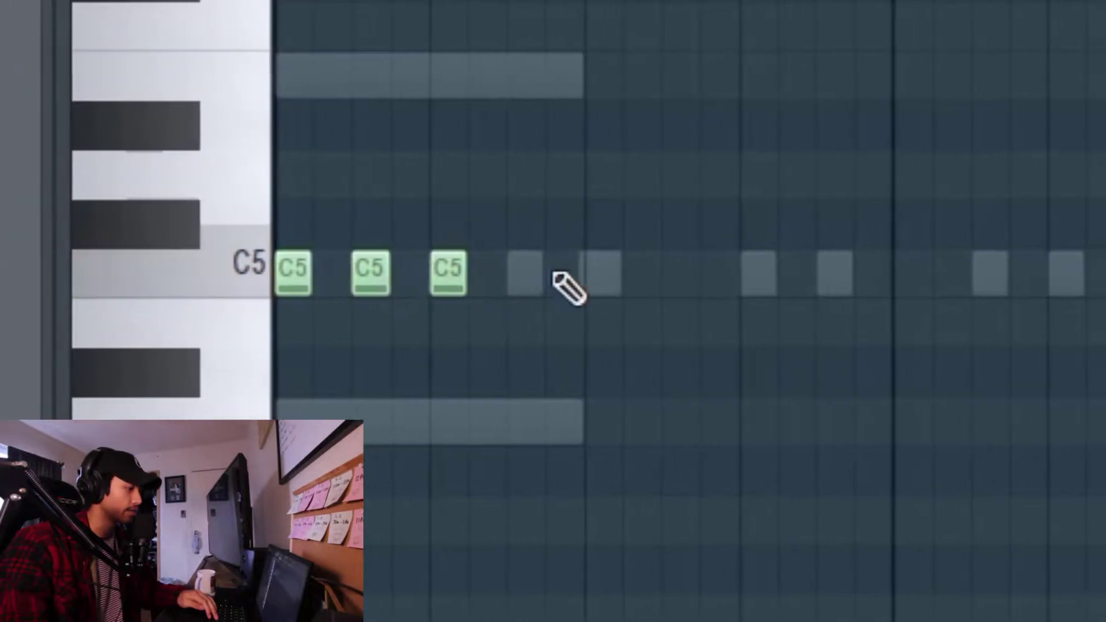
left_click(605, 273)
left_click(683, 273)
left_click(760, 272)
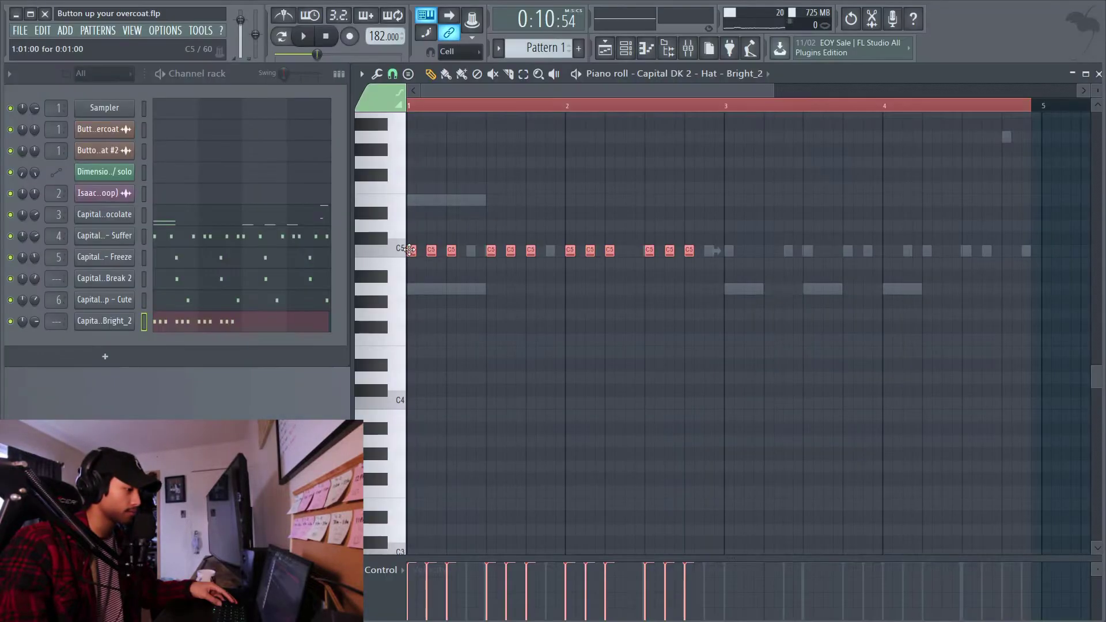
left_click_drag(410, 249, 689, 245)
Enlarge the velocity pane and lower the second hat note of each three-note group slightly and the third to about 74%
left_click_drag(718, 558, 694, 226)
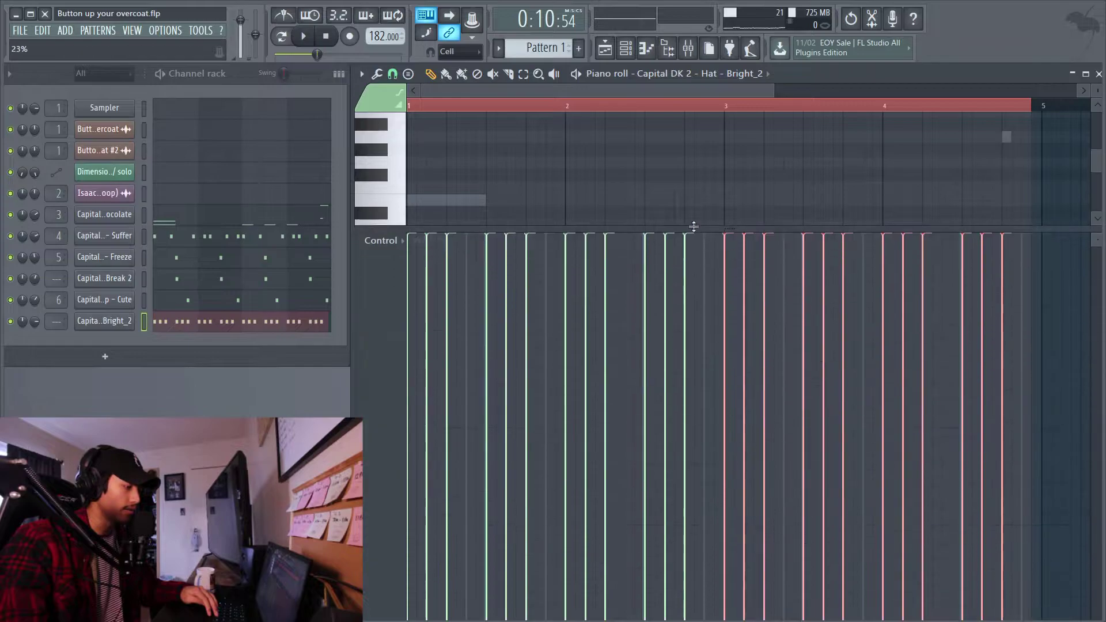
left_click(496, 149)
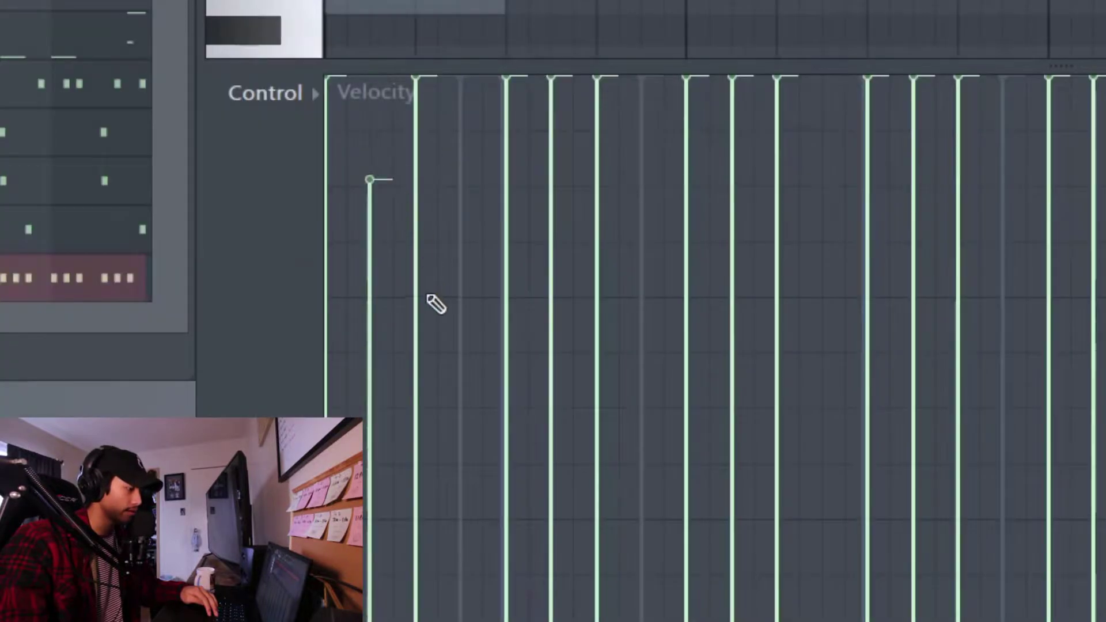
left_click(590, 286)
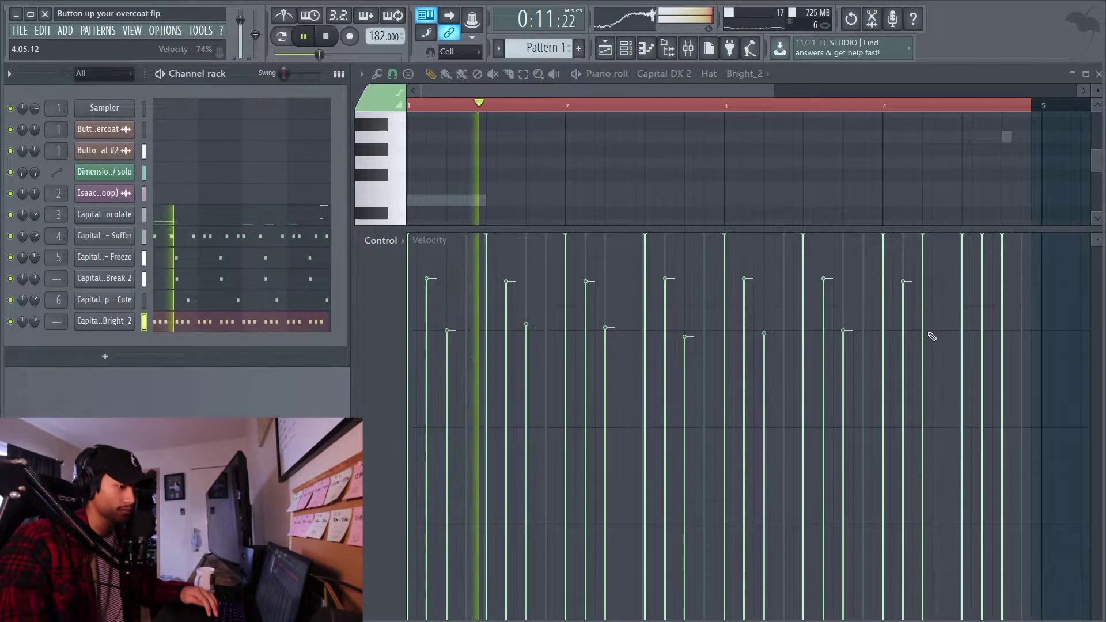
left_click(924, 333)
left_click(982, 281)
left_click(1001, 321)
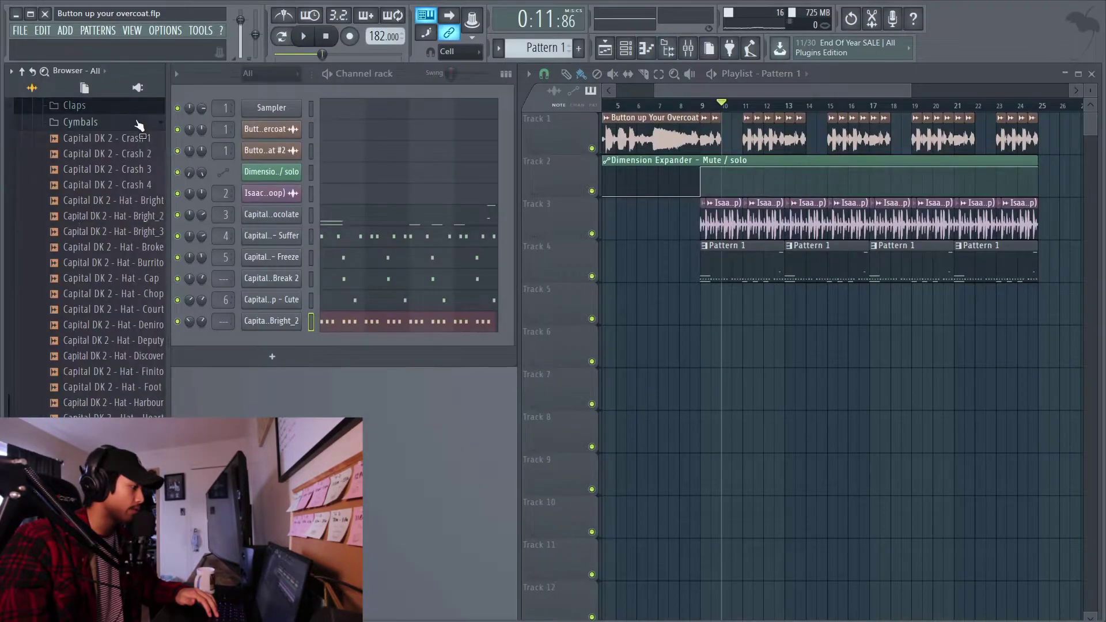
Add the CDK3 - Tone - Toy Box sample to the channel rack and write a short two-note melody starting on A#5 in Pattern 2
left_click(136, 122)
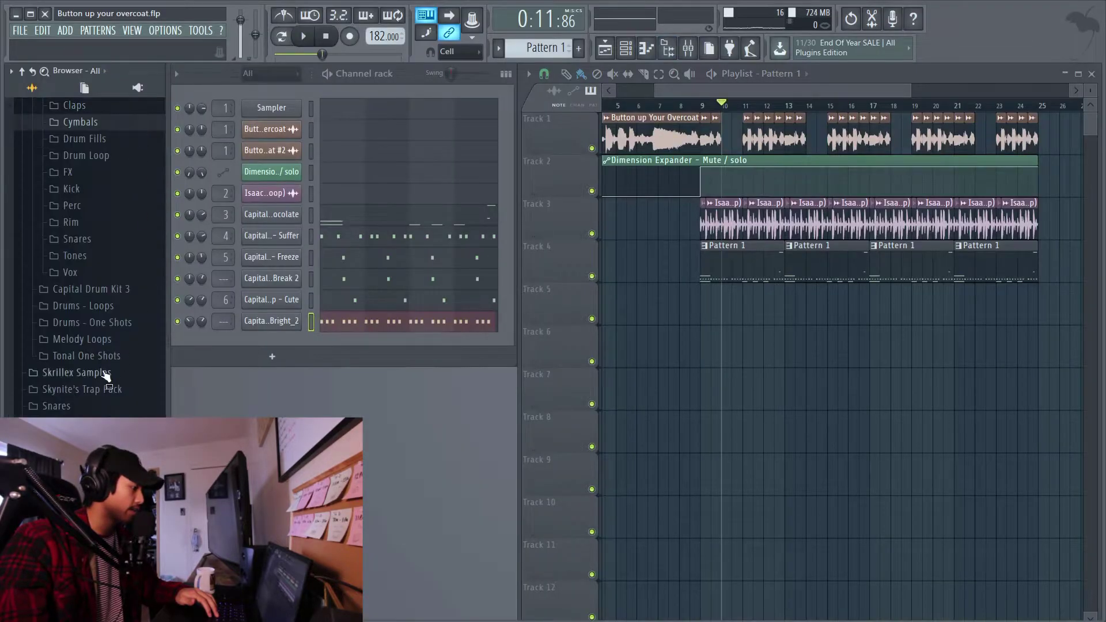
scroll(111, 311, "up", 2)
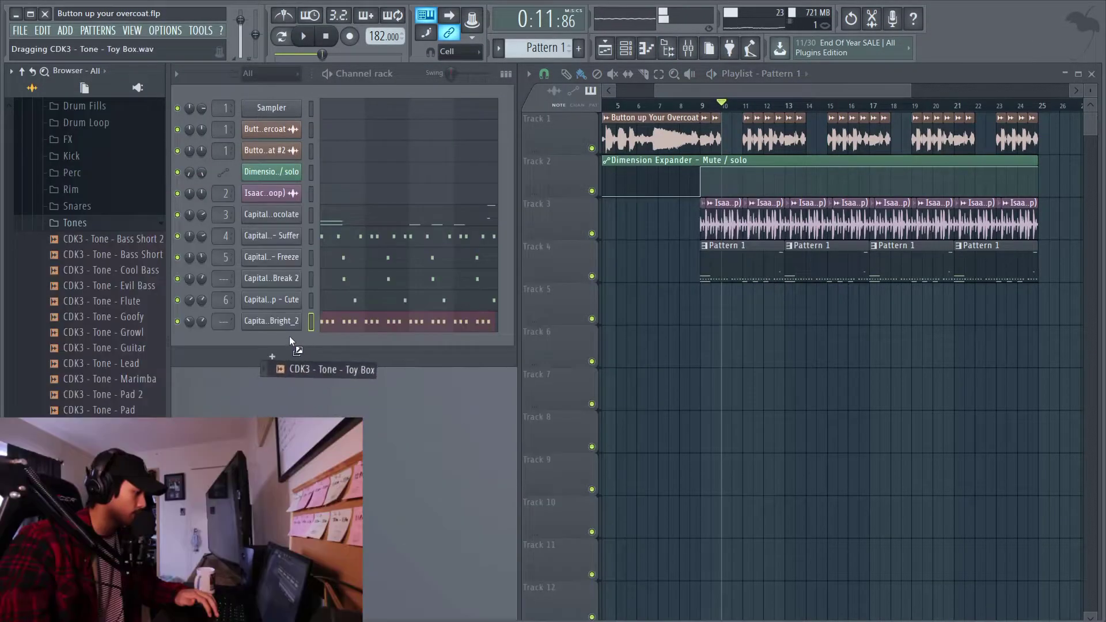
left_click_drag(276, 346, 272, 344)
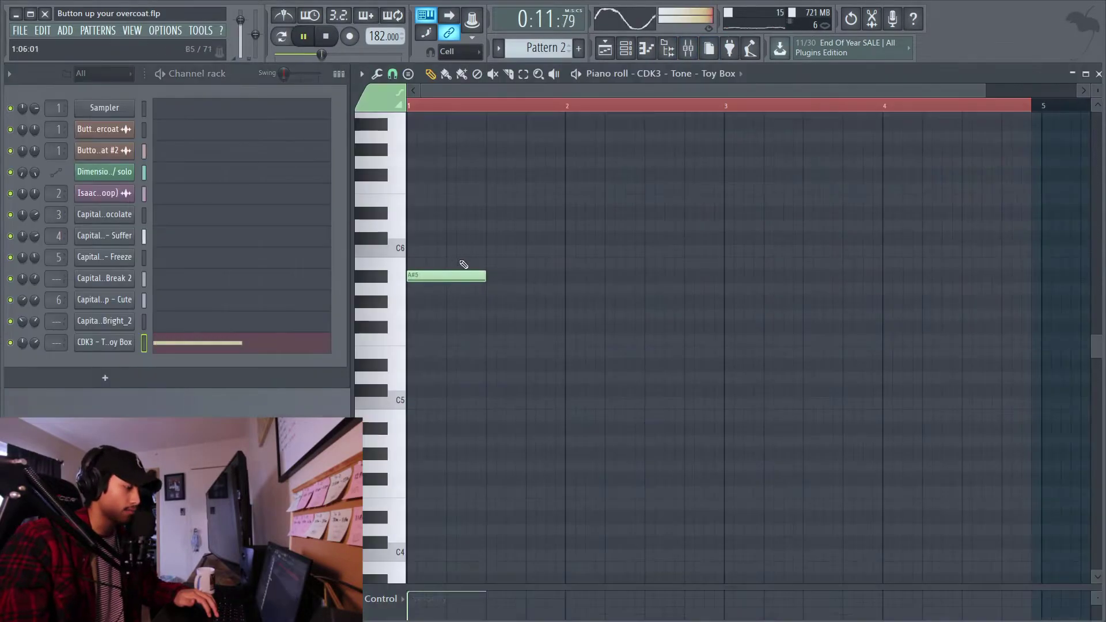
key("space")
left_click(490, 275)
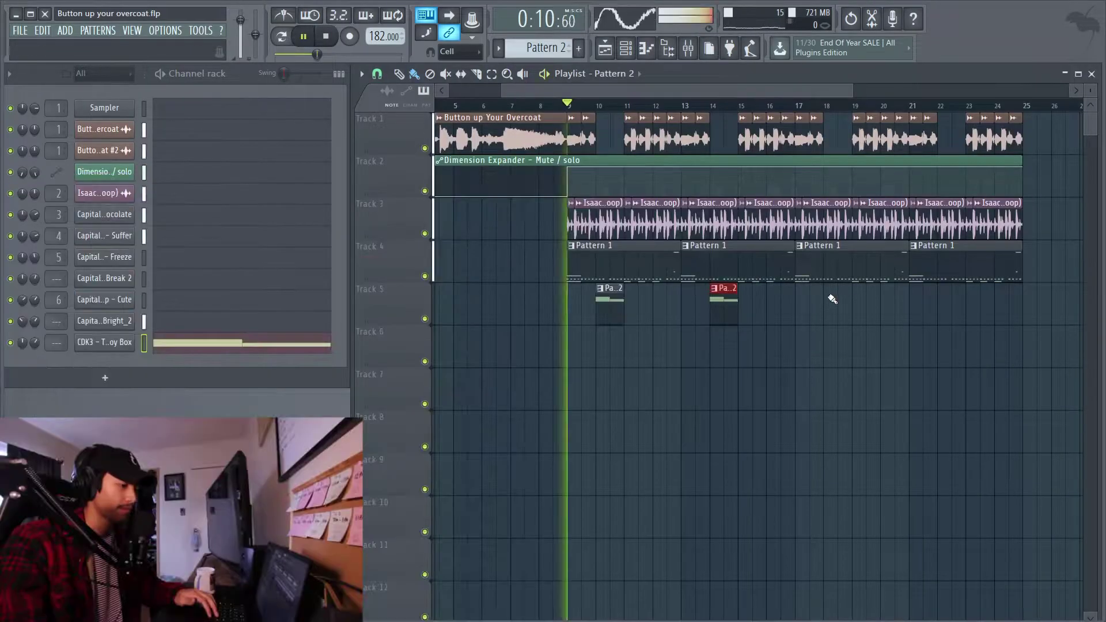
Shorten the last Pattern 2 clip on Track 4 to end at bar 23, and copy the arrangement clips from bar 9 to bar 25
right_click(914, 380)
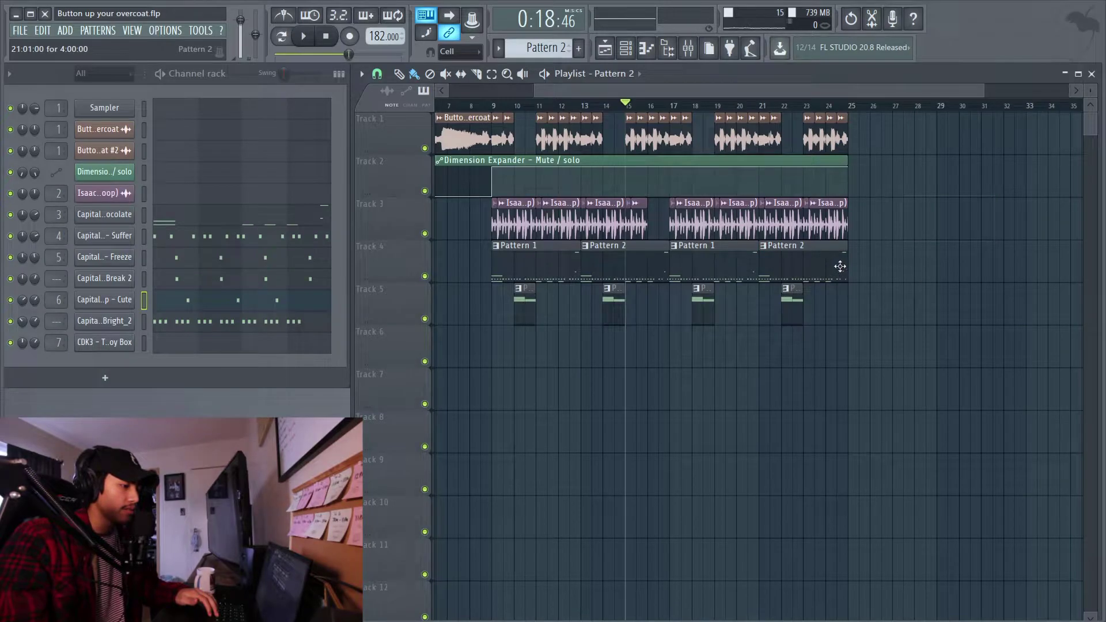
left_click_drag(846, 280, 803, 283)
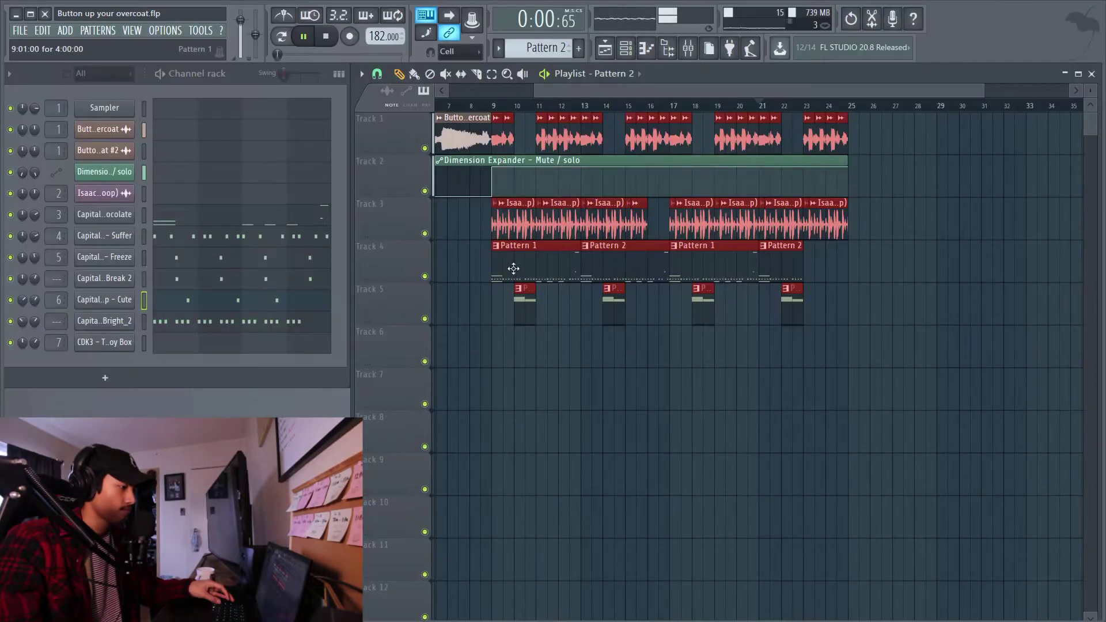
left_click_drag(513, 270, 947, 269)
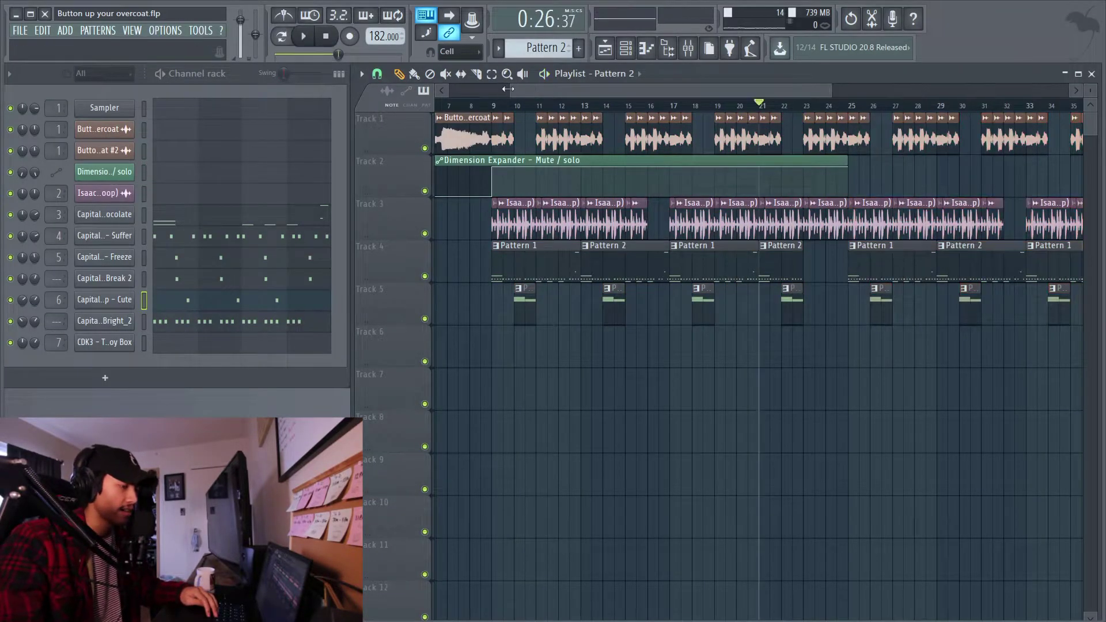
Trim the end of the Button up Your Overcoat #2 chop just before bar 25 on Track 1, leaving a short gap
scroll(686, 168, "up", 4)
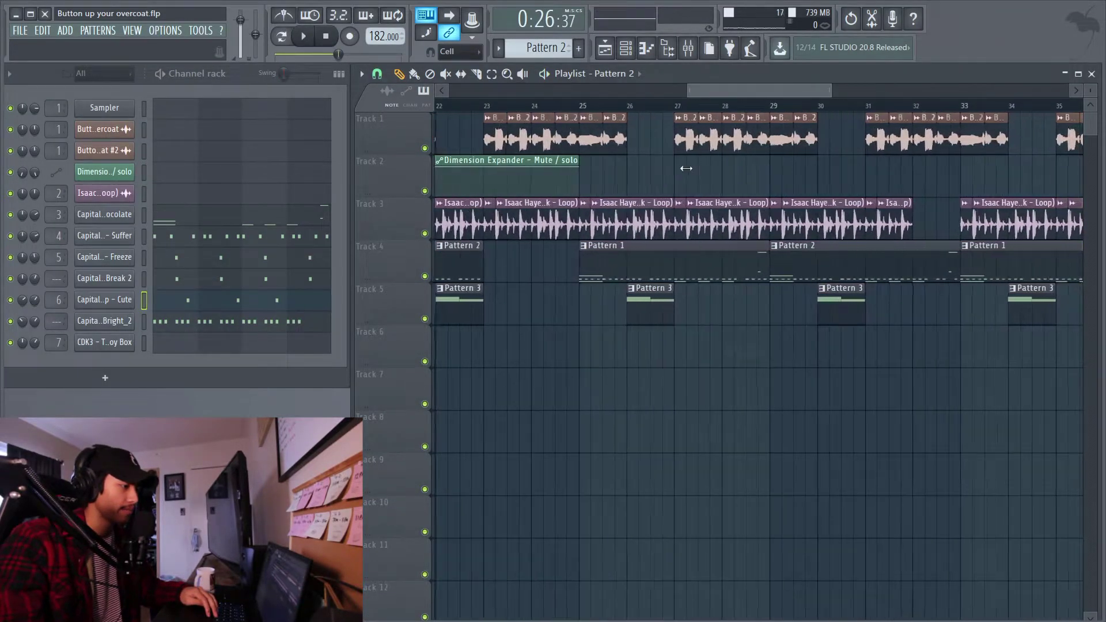
scroll(686, 168, "up", 3)
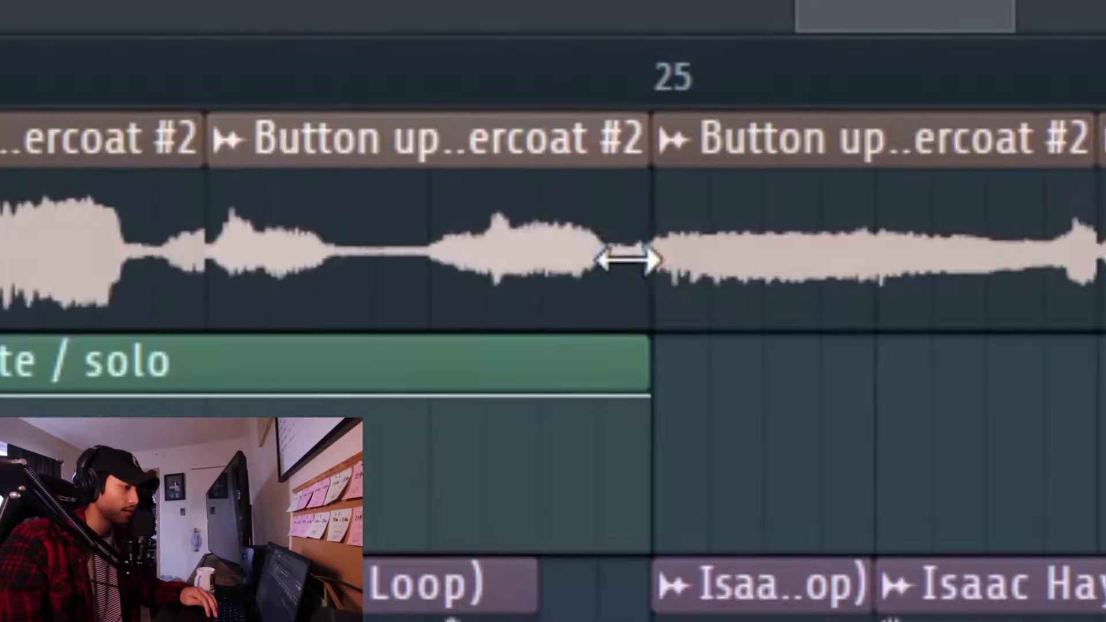
left_click_drag(629, 257, 528, 319)
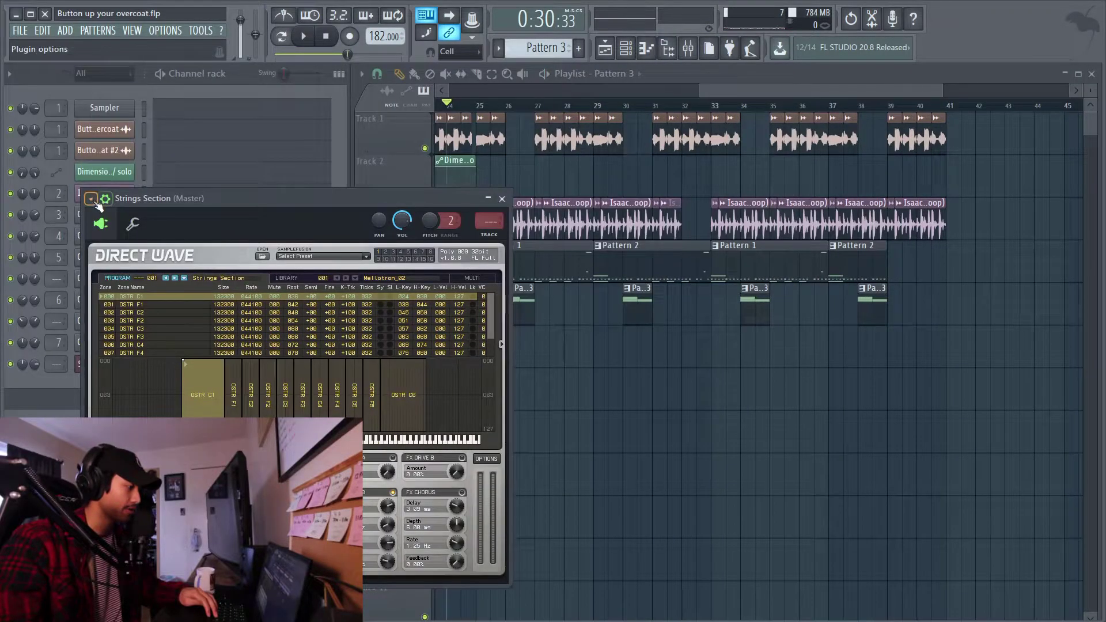
Assign the Strings Section DirectWave channel to mixer track 8
left_click(93, 199)
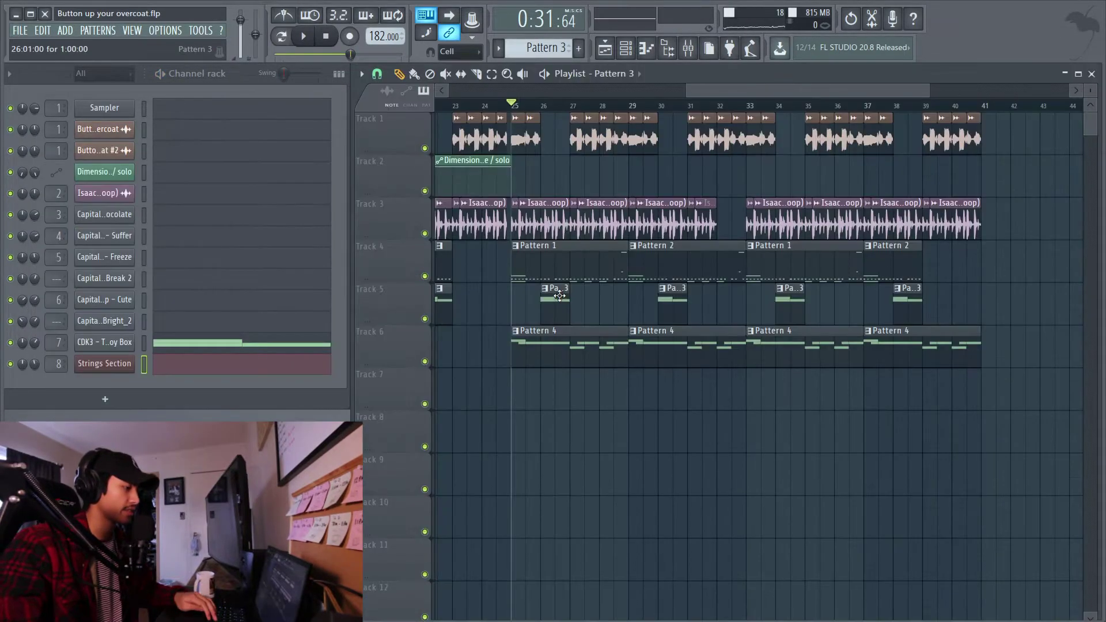
Make the Pattern 3 clip at bar 26 on Track 5 unique and replace the Pattern 3 clips that follow with the new pattern
right_click(548, 293)
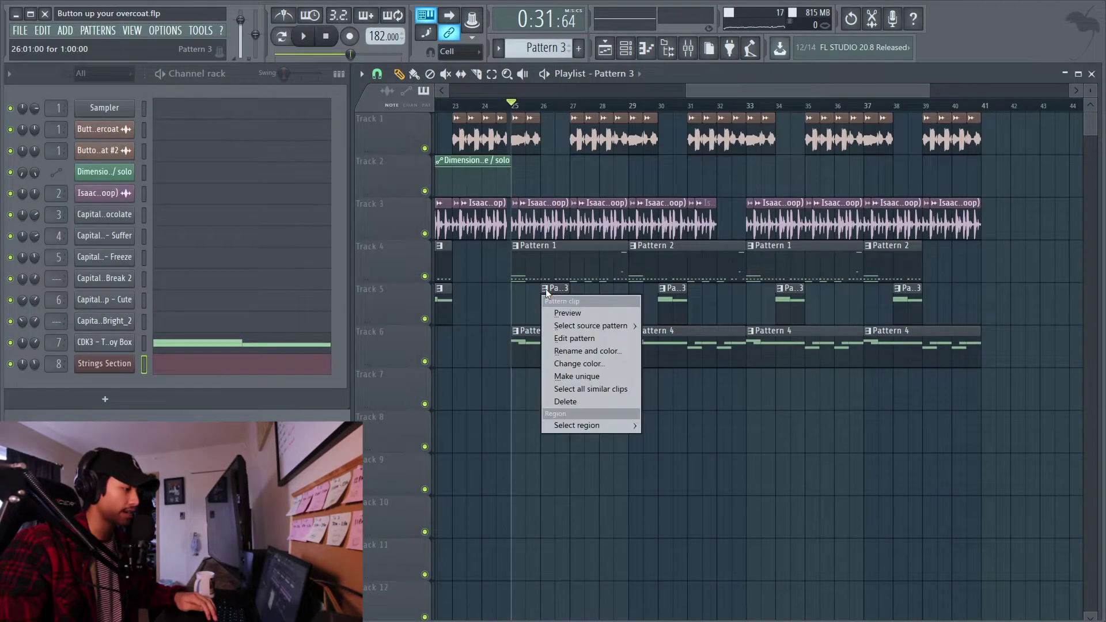
left_click(577, 376)
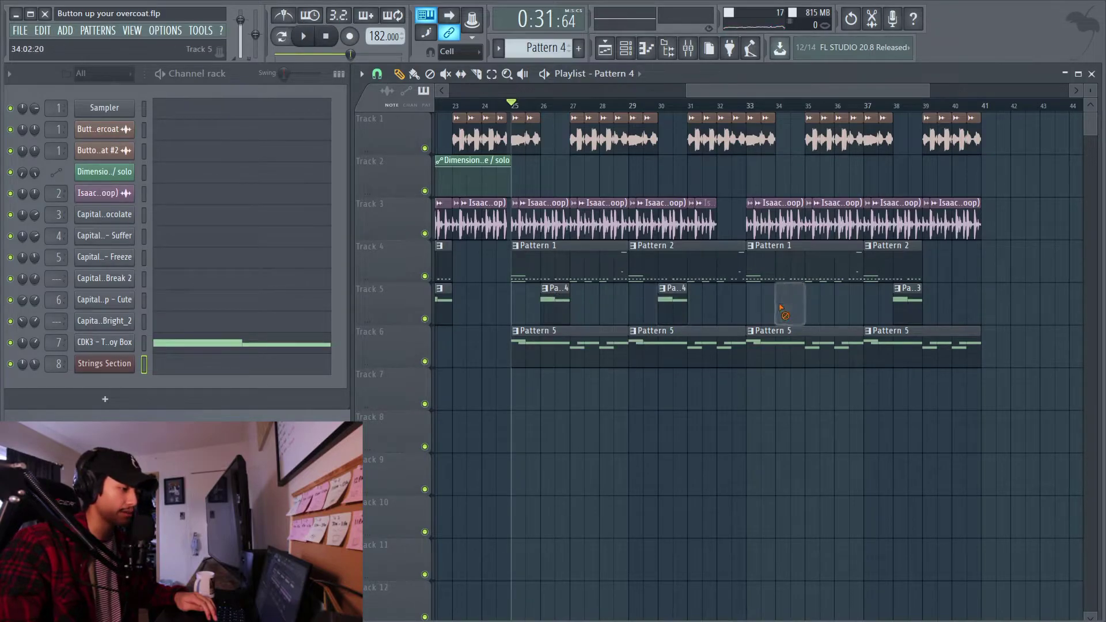
Open the CDK3 - Tone - Toy Box part of Pattern 4 in the piano roll and clear the time selection over bar 1
left_click(274, 351)
scroll(649, 301, "down", 5)
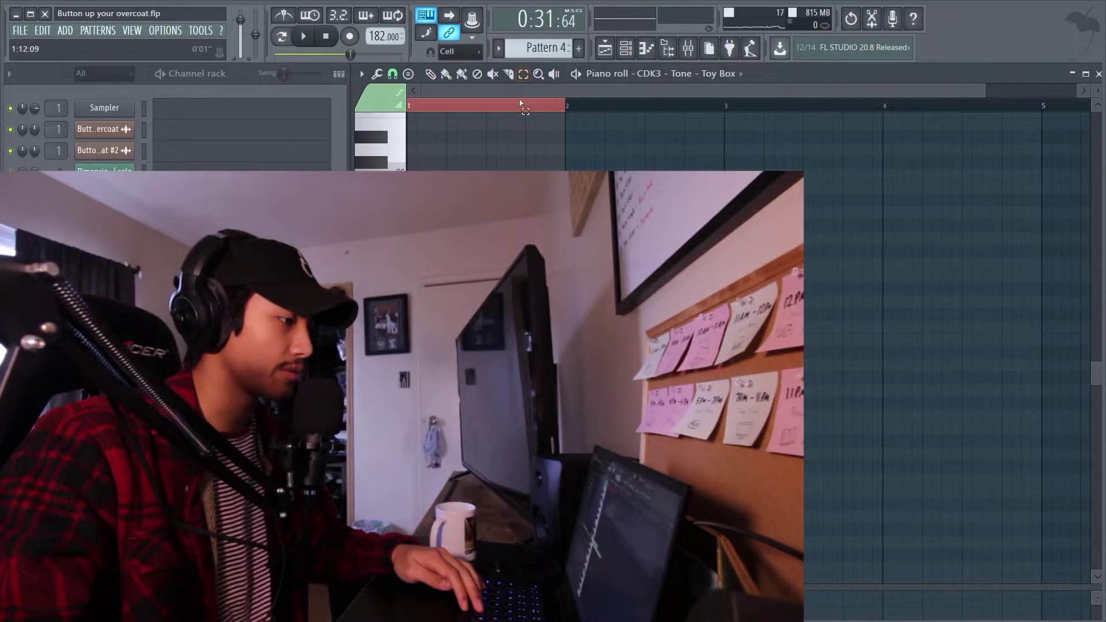
left_click(520, 103)
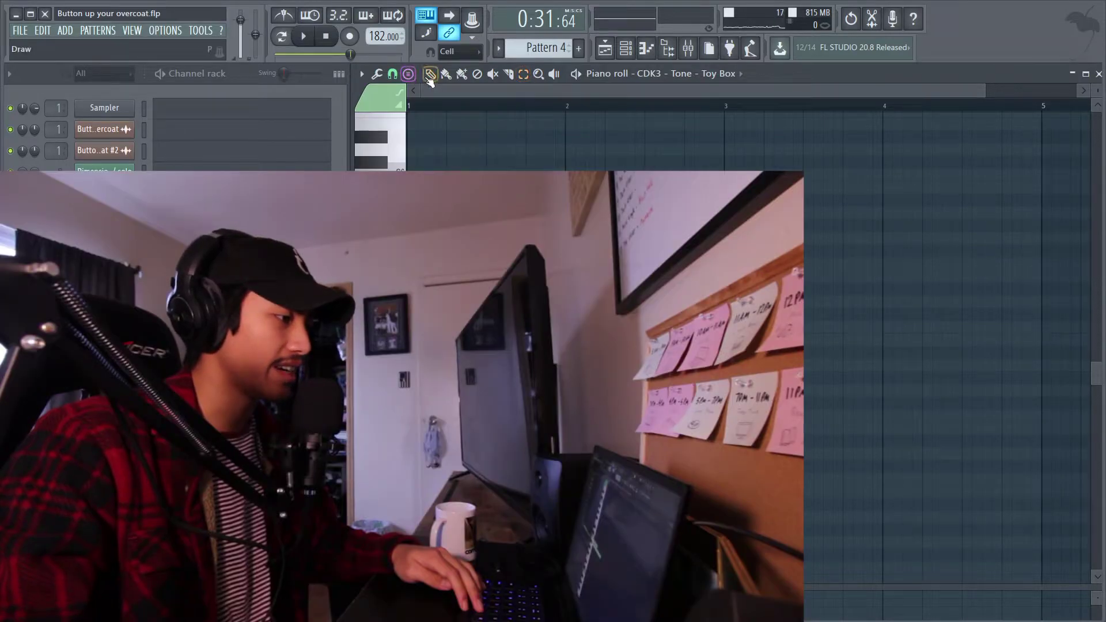
left_click(627, 47)
key("space")
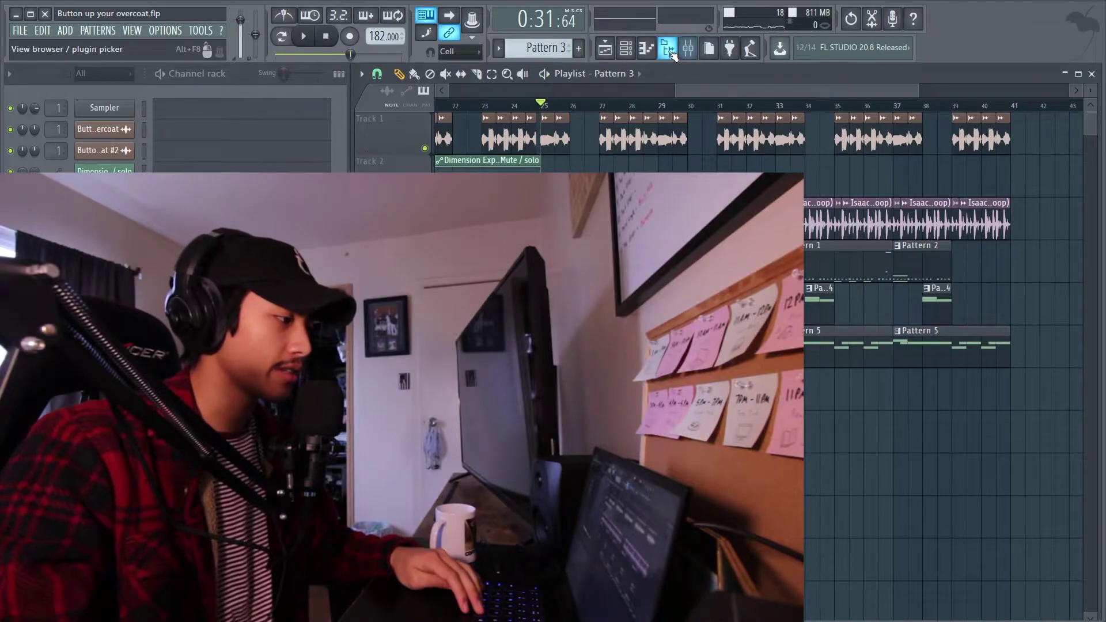
Browse the sample library for the Sleigh sample and load it as a new channel for Pattern 6
left_click(669, 50)
scroll(86, 135, "up", 2)
scroll(86, 135, "up", 1)
scroll(87, 135, "down", 5)
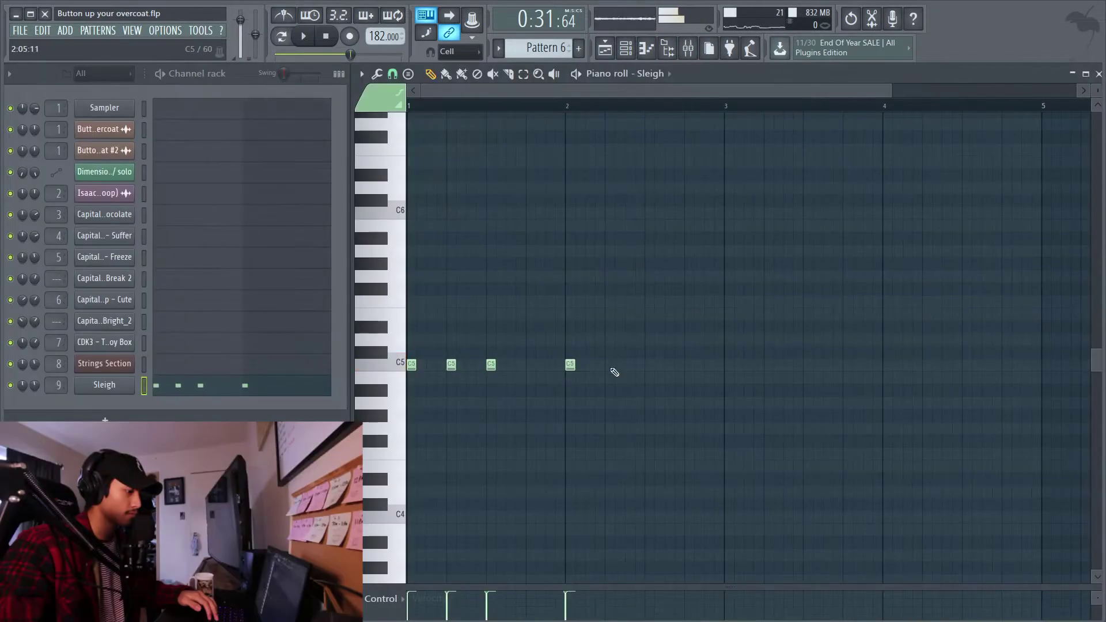
Complete the four-bar Sleigh pattern on C5, with notes on beats 1, 2 and 3 of bars 2 and 4 and beats 1 and 3 of bar 3
left_click(729, 364)
key("space")
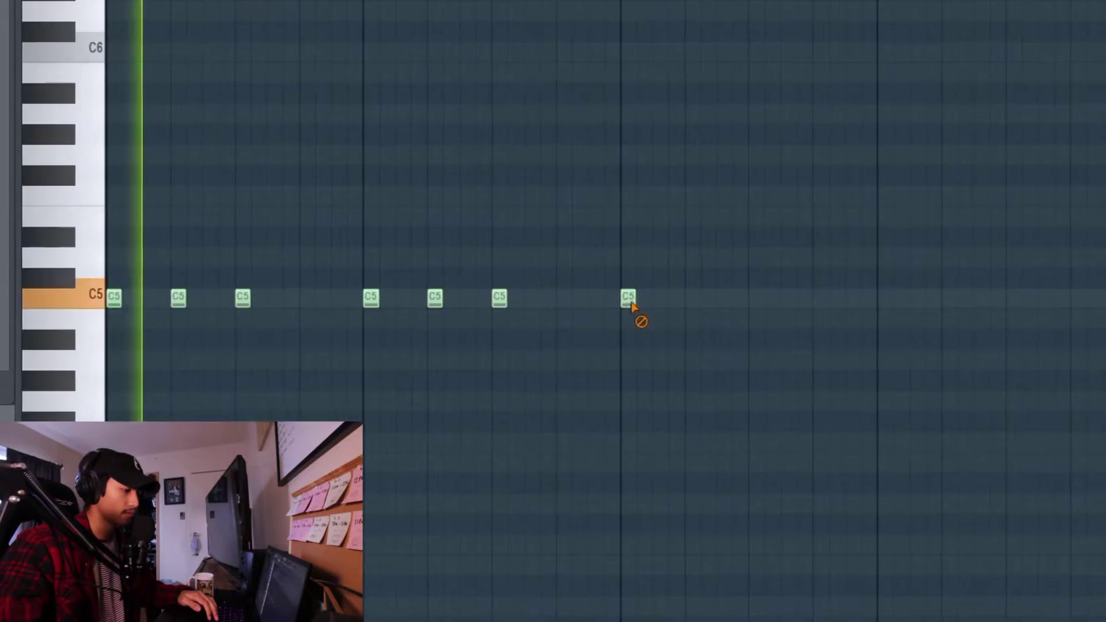
left_click(809, 364)
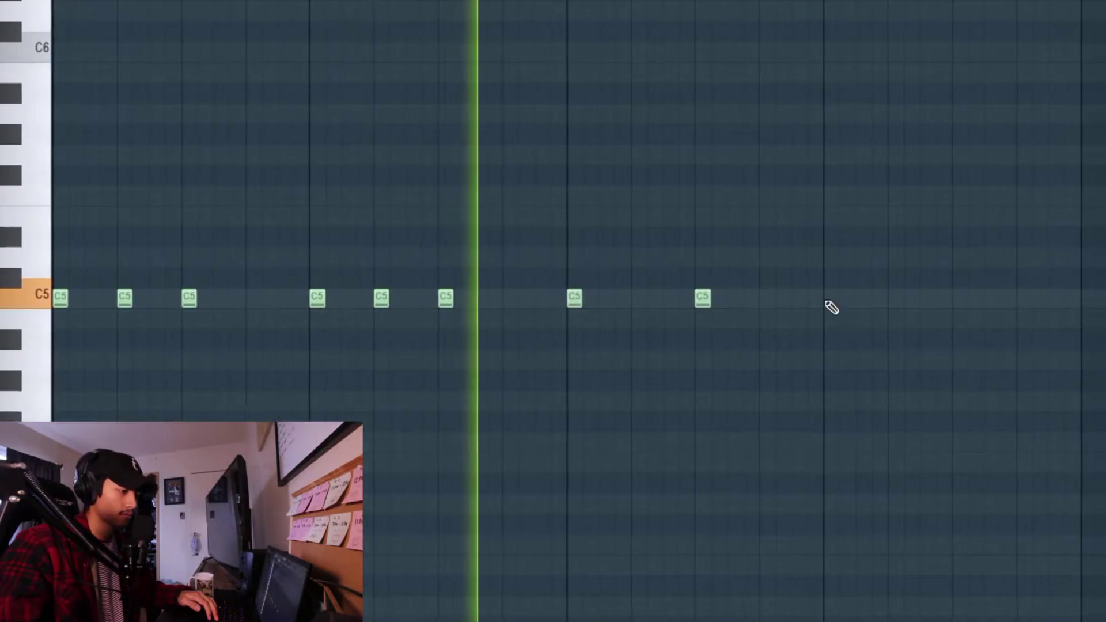
left_click(893, 299)
left_click(857, 300)
left_click(920, 300)
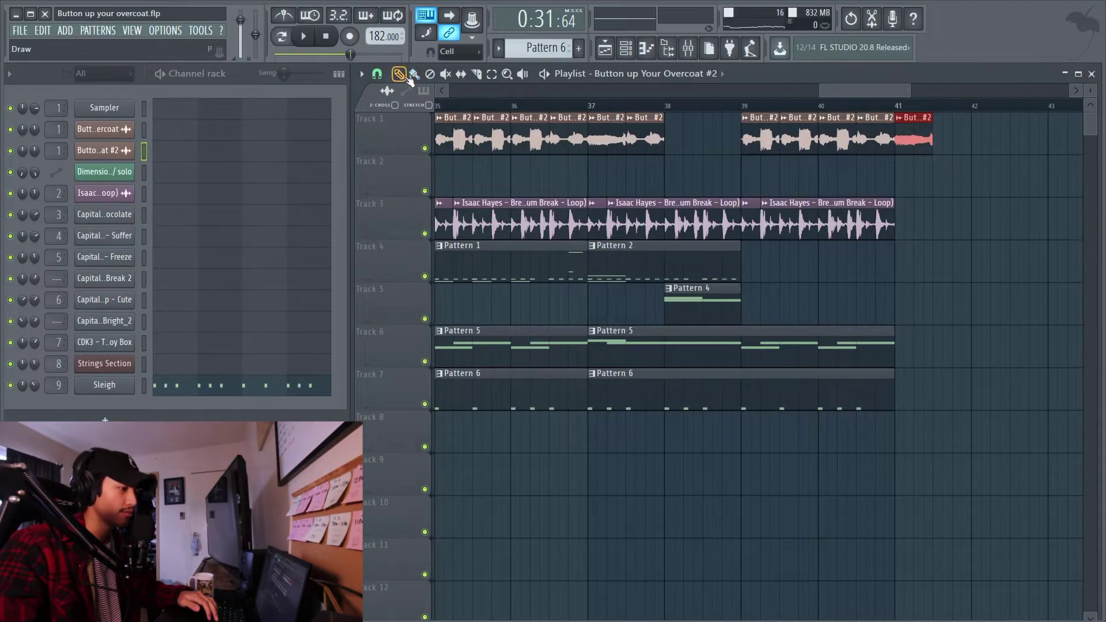